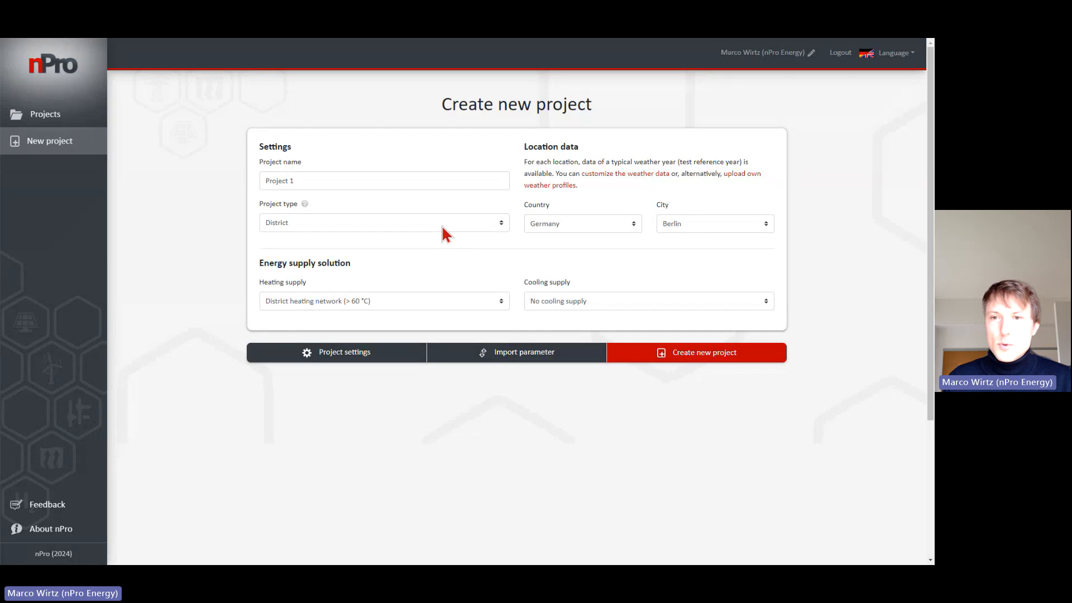
Step: Set the project type to Building and create the new project
left_click(439, 229)
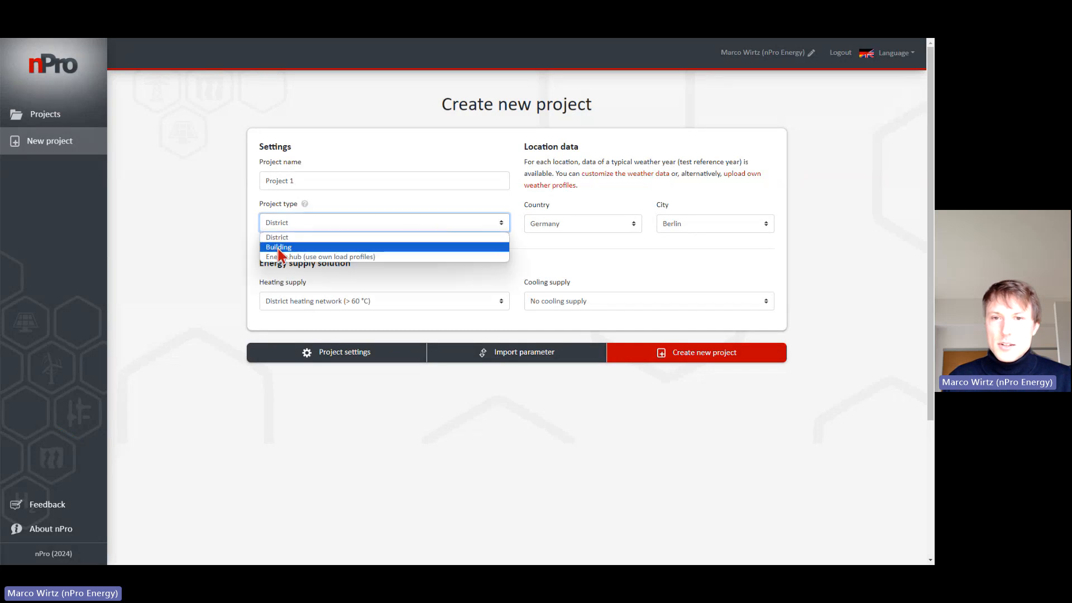
left_click(300, 247)
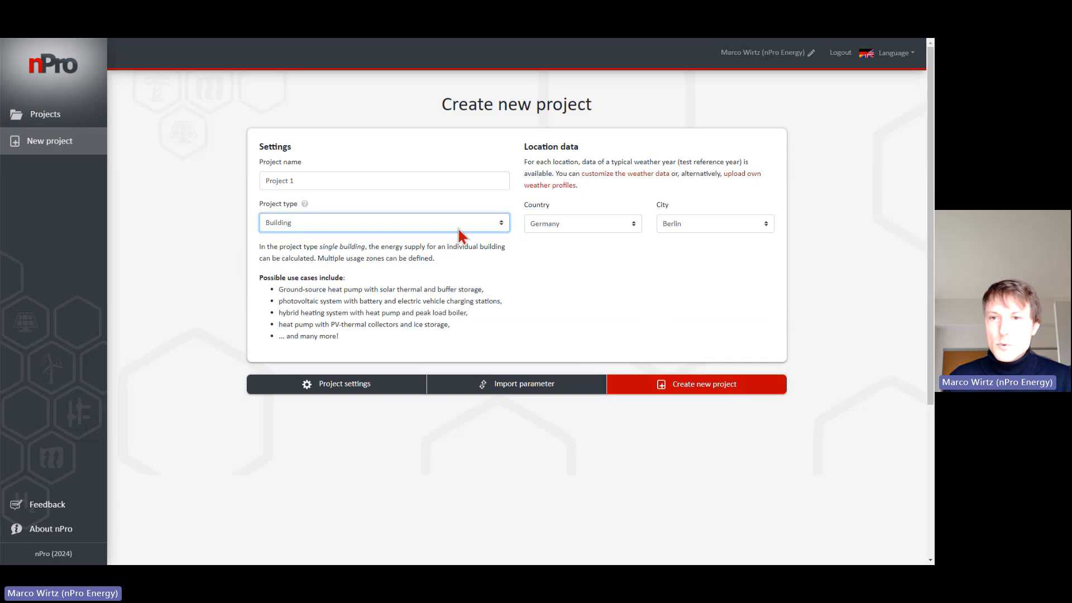
left_click(748, 396)
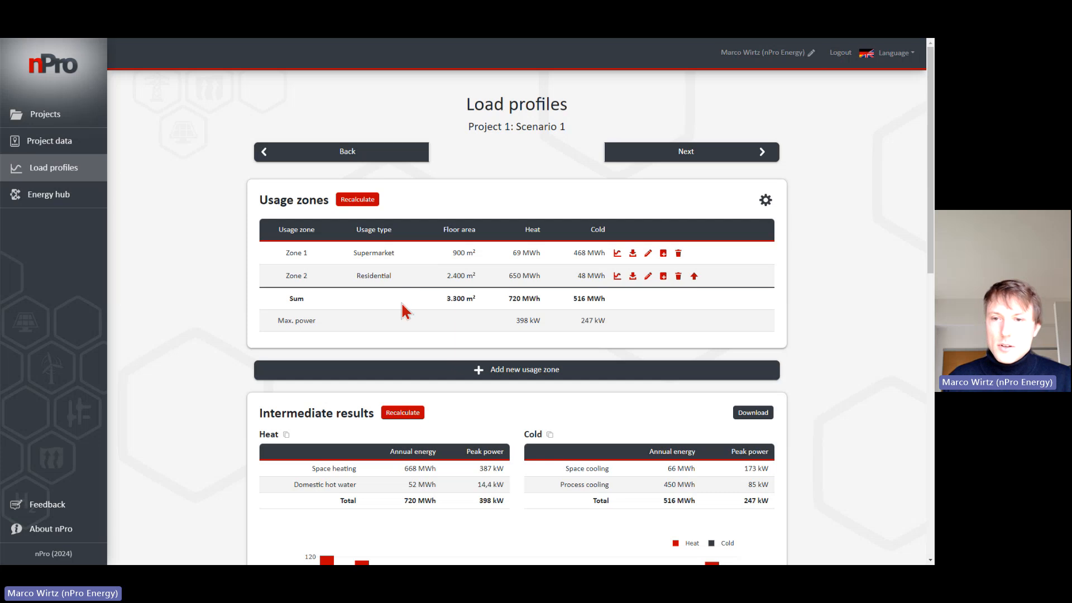
Step: Remove the space cooling and process cooling demands from the supermarket usage zone and save the zone
left_click(421, 260)
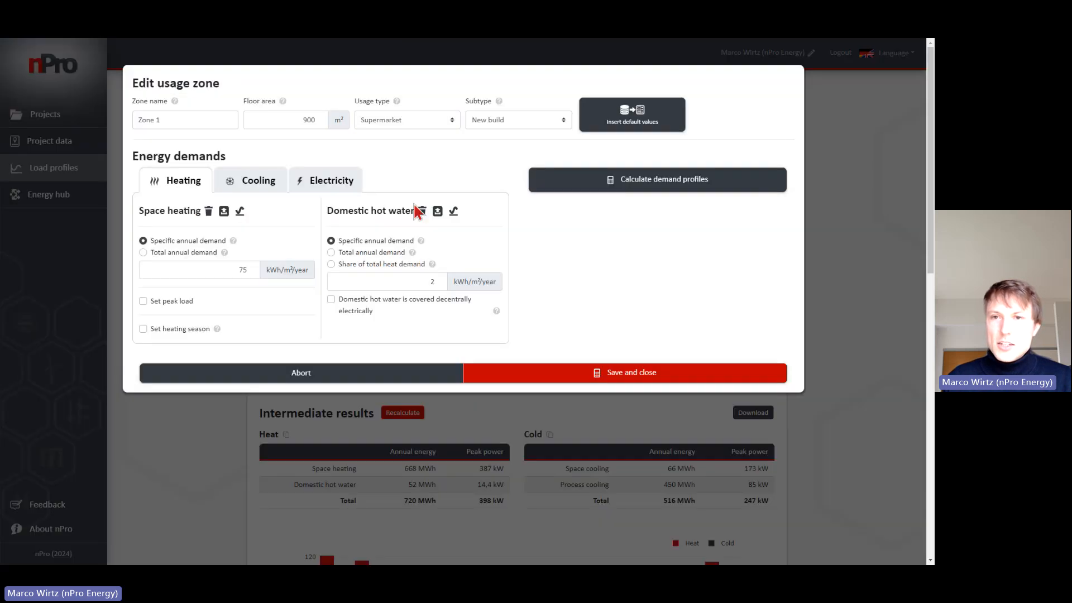
left_click(261, 187)
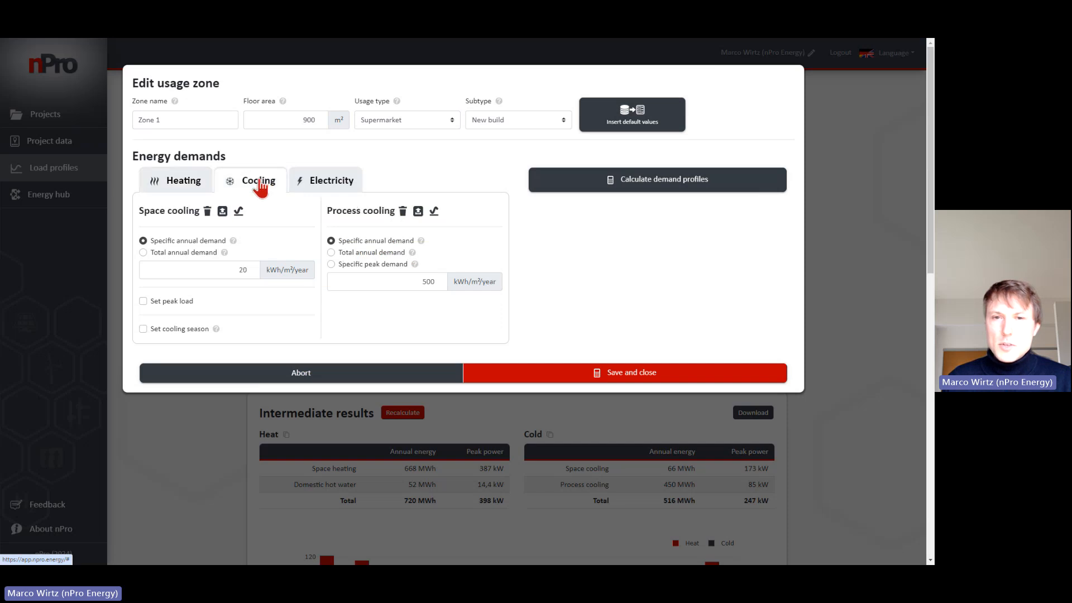
left_click(209, 211)
left_click(403, 212)
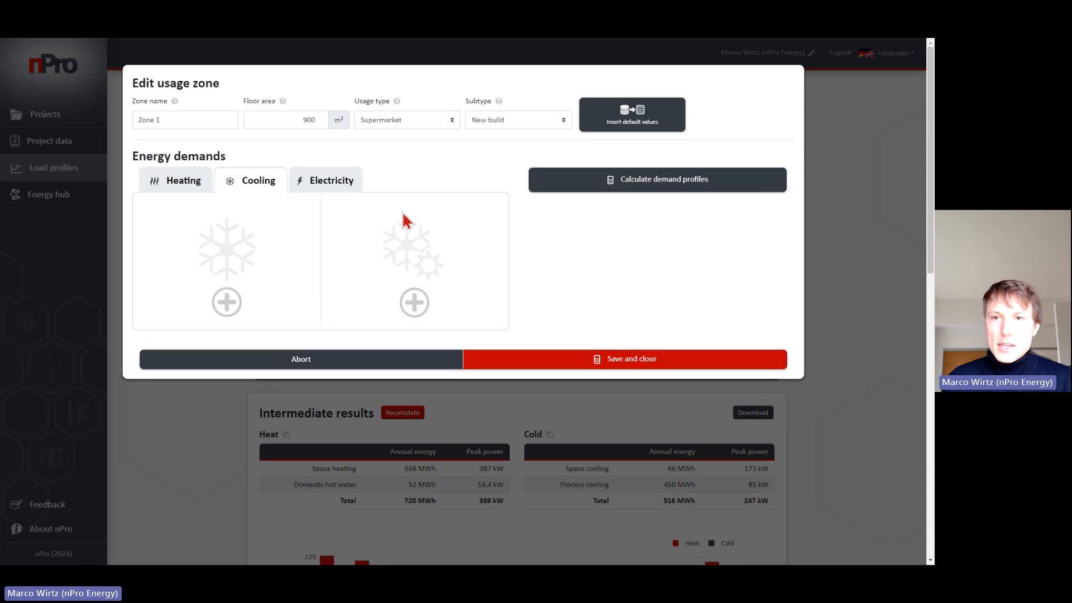
left_click(626, 366)
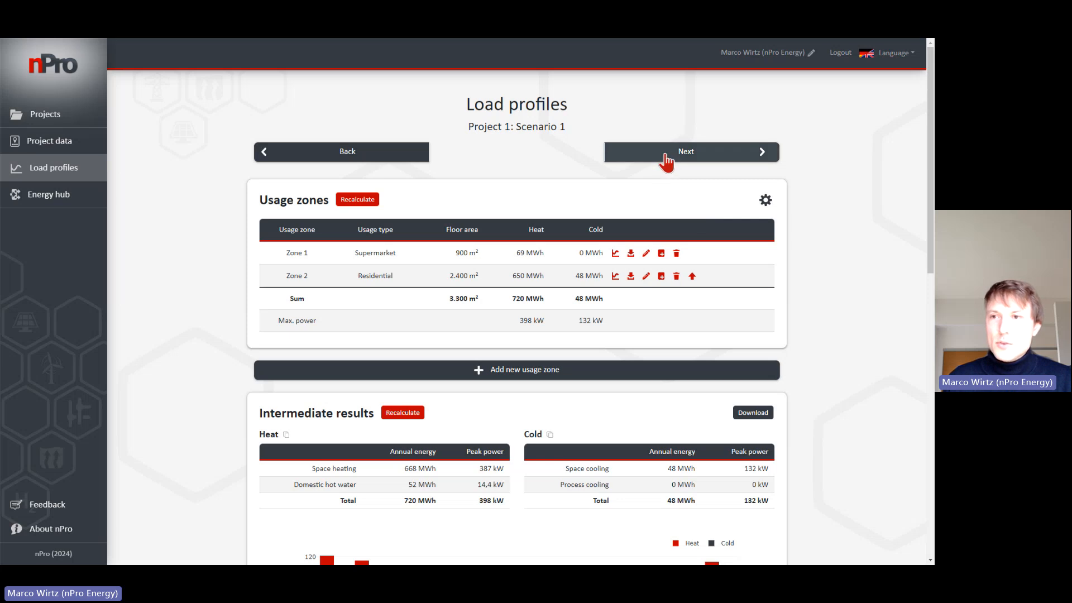
Step: In the energy hub, set the heat pump COP of Geothermal probes 1 to Calculate COP (Carnot)
left_click(666, 160)
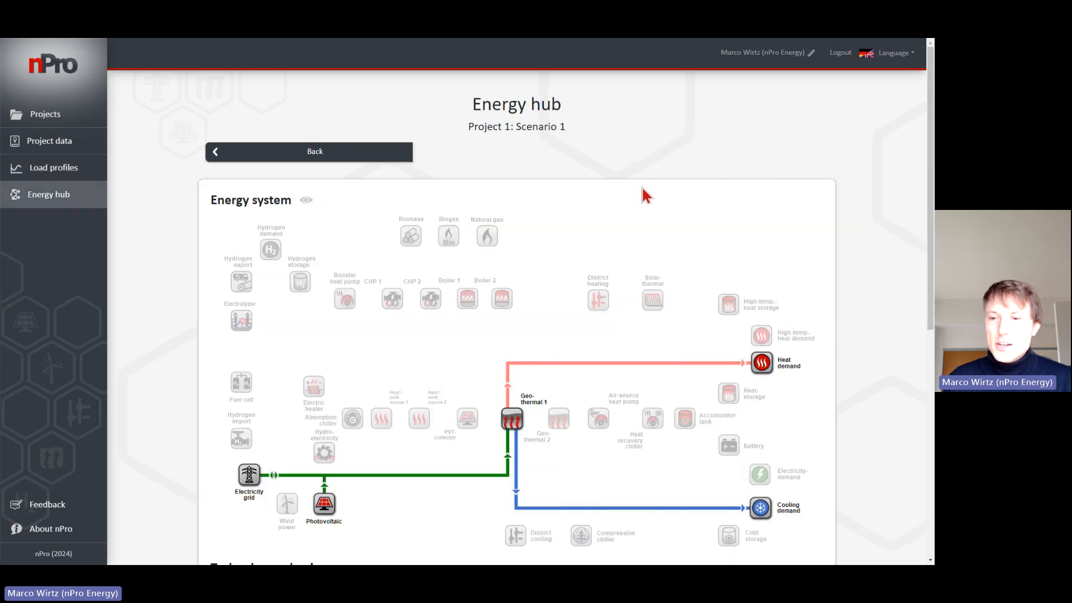
scroll(646, 196, "down", 1)
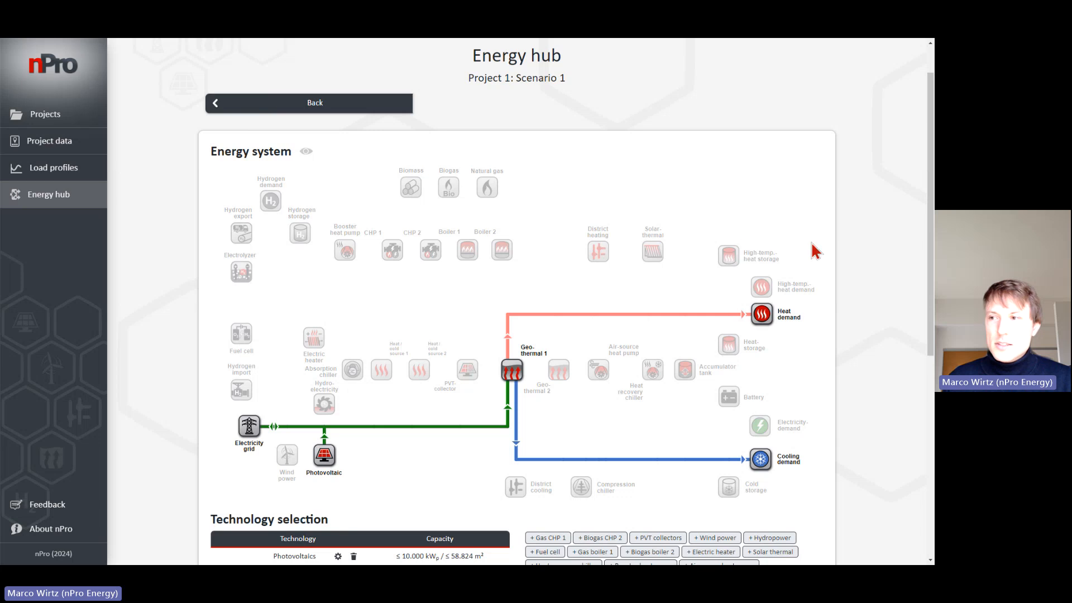
left_click_drag(931, 252, 931, 267)
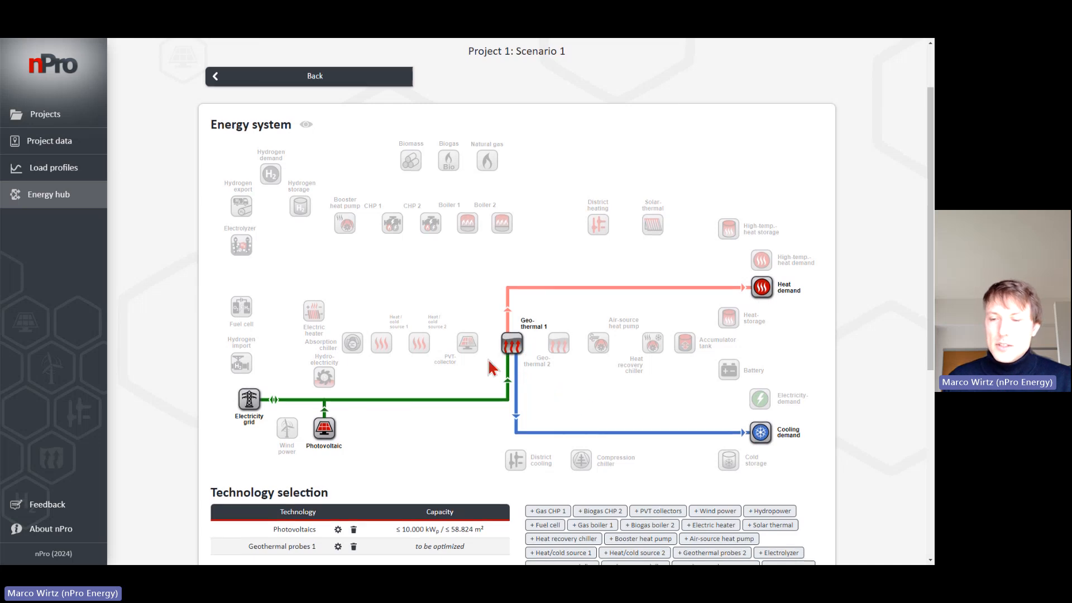
scroll(494, 364, "down", 1)
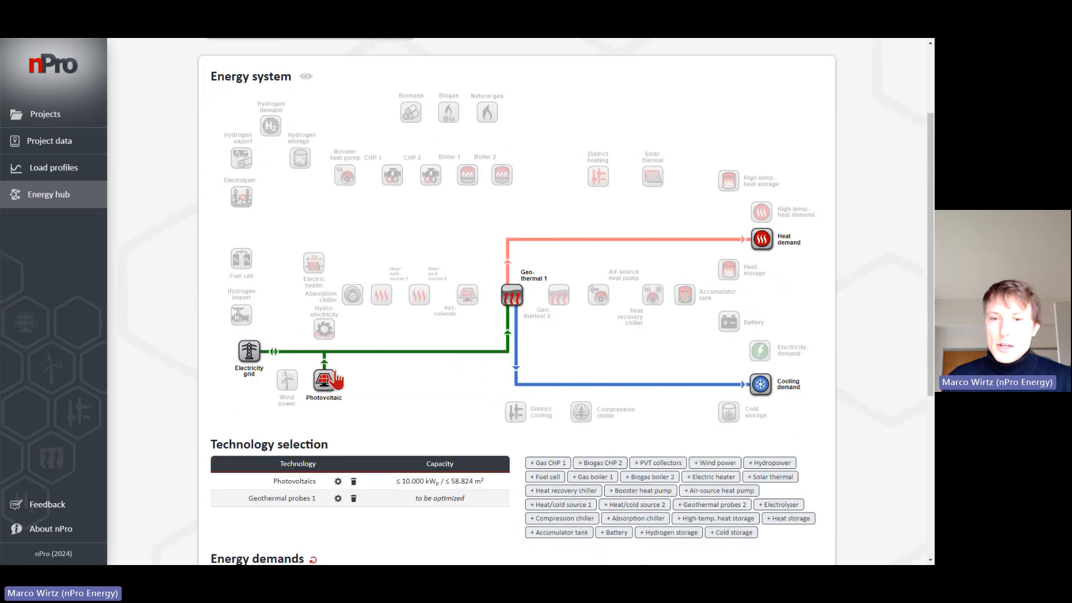
scroll(379, 387, "down", 1)
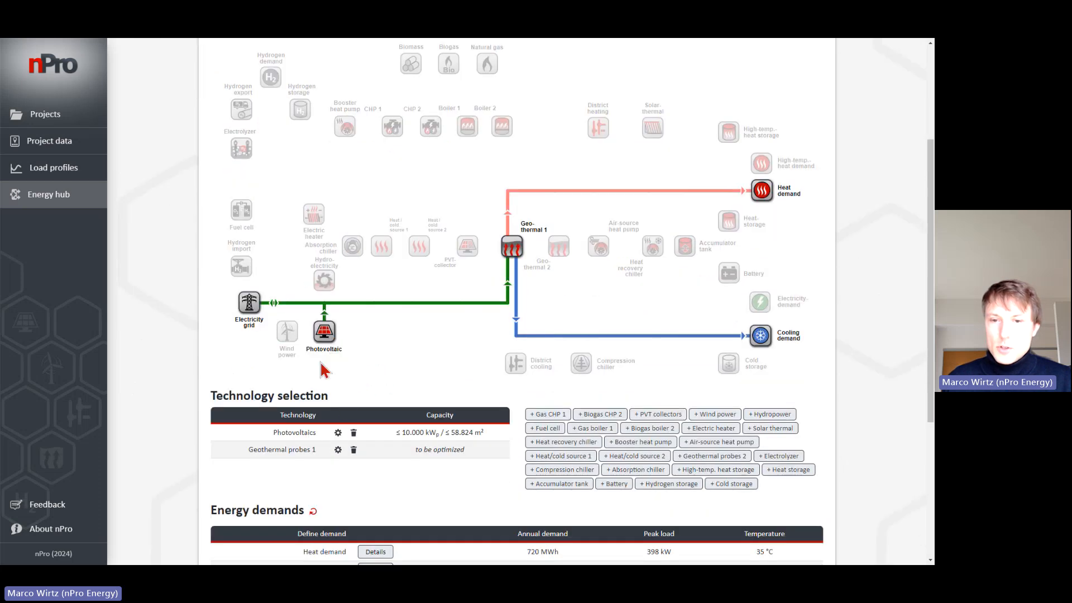
left_click(306, 457)
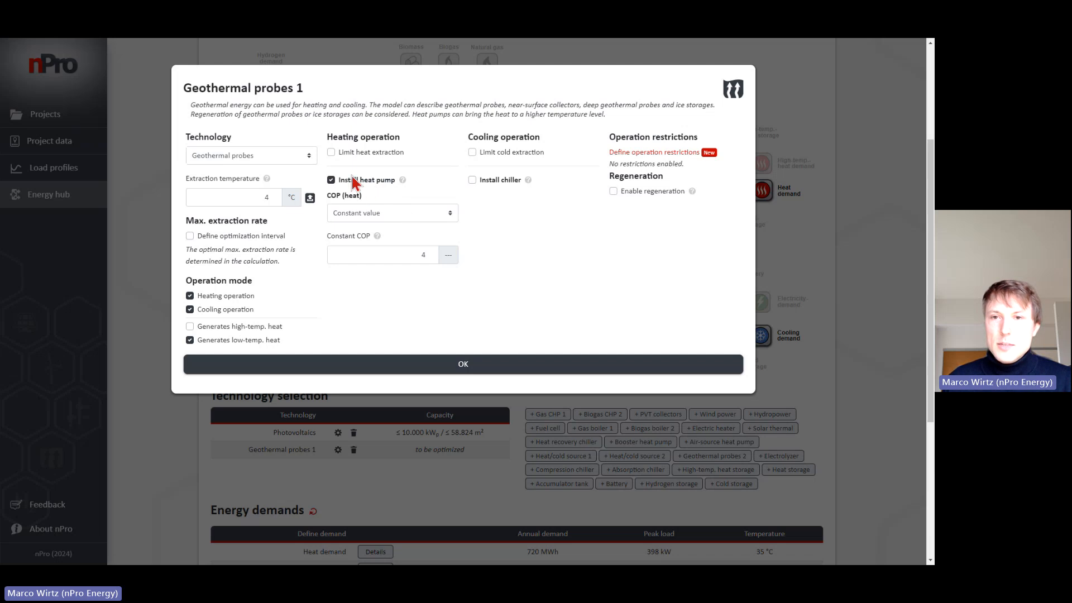
left_click(405, 215)
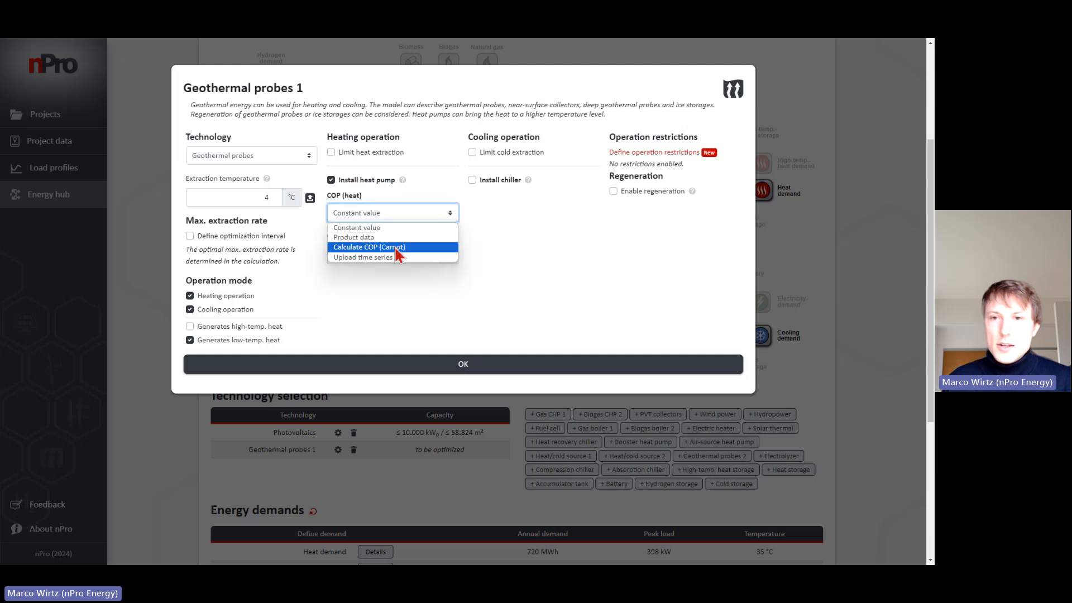
left_click(400, 248)
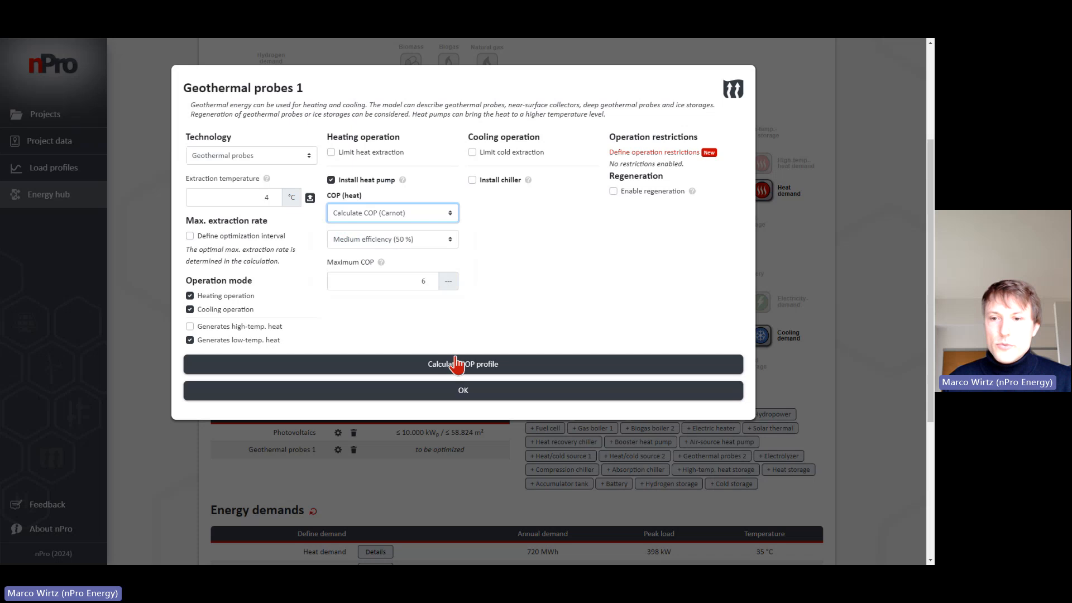
left_click(479, 395)
Step: Size the technologies for minimum costs and simulate the system operation
scroll(491, 363, "down", 2)
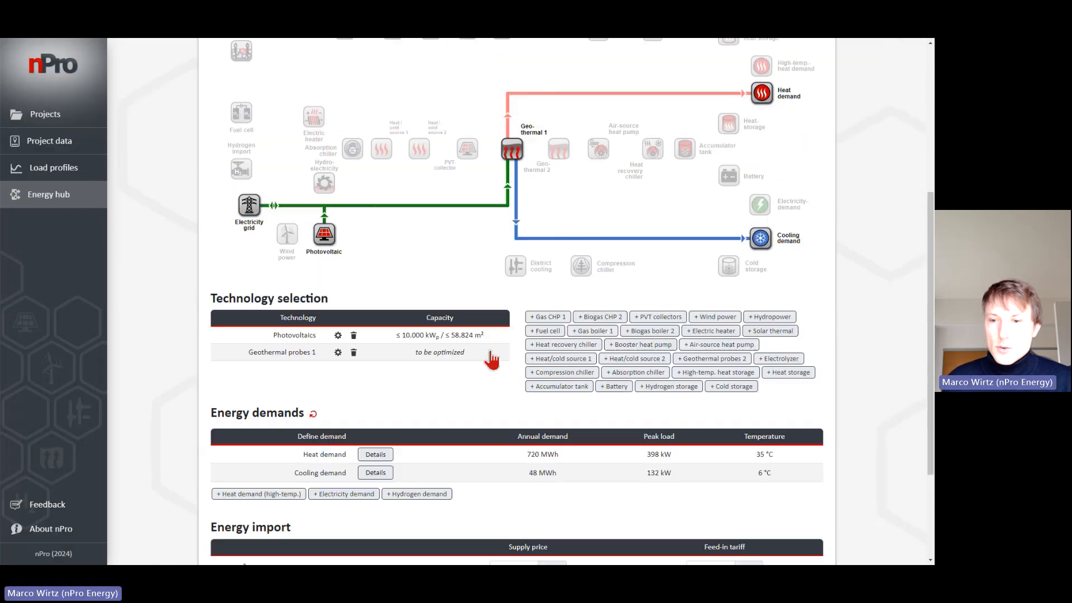
scroll(491, 358, "down", 3)
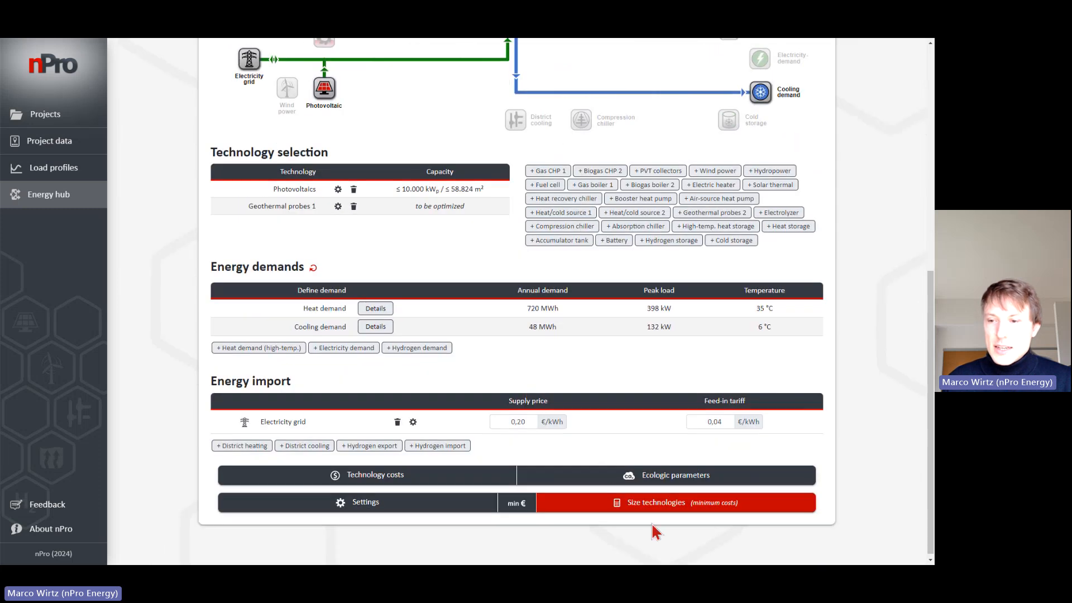
left_click(660, 515)
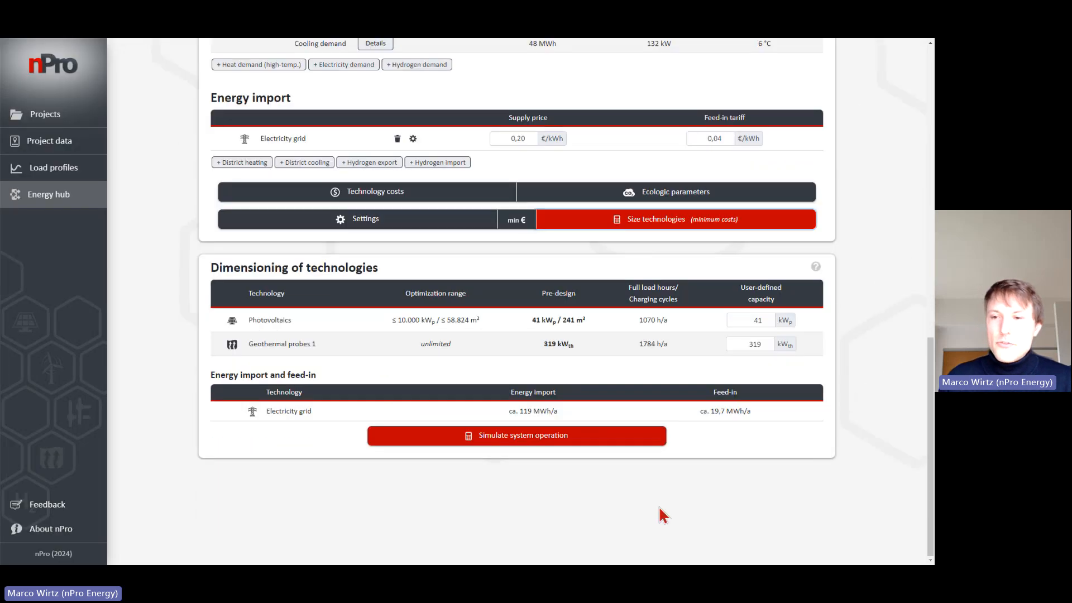
left_click(596, 444)
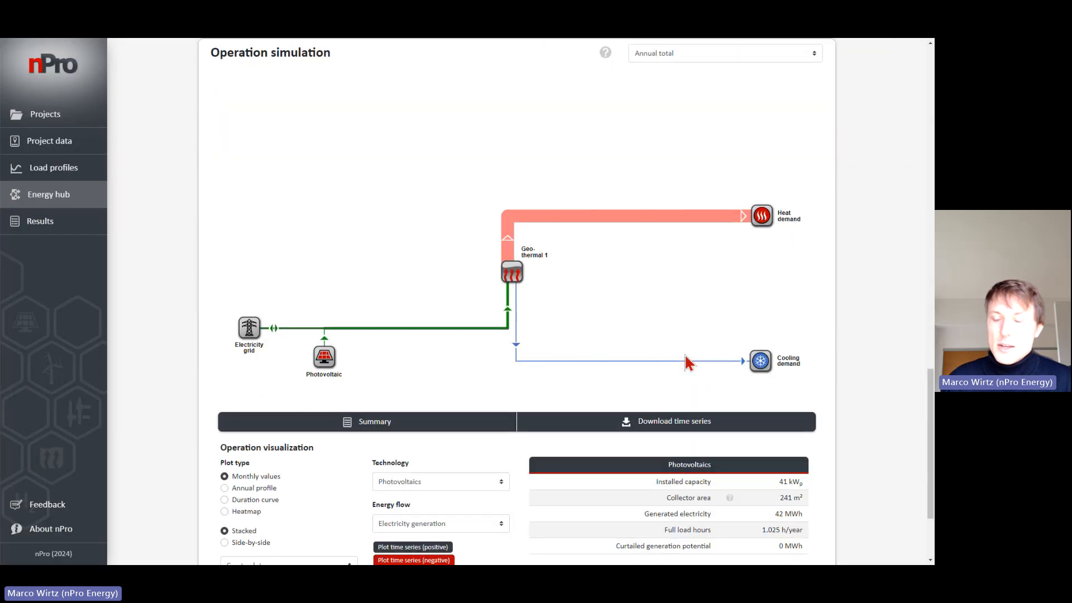
Step: Open the borehole dimensioning for Geothermal probes 1 and calculate the required number of boreholes
scroll(637, 433, "down", 2)
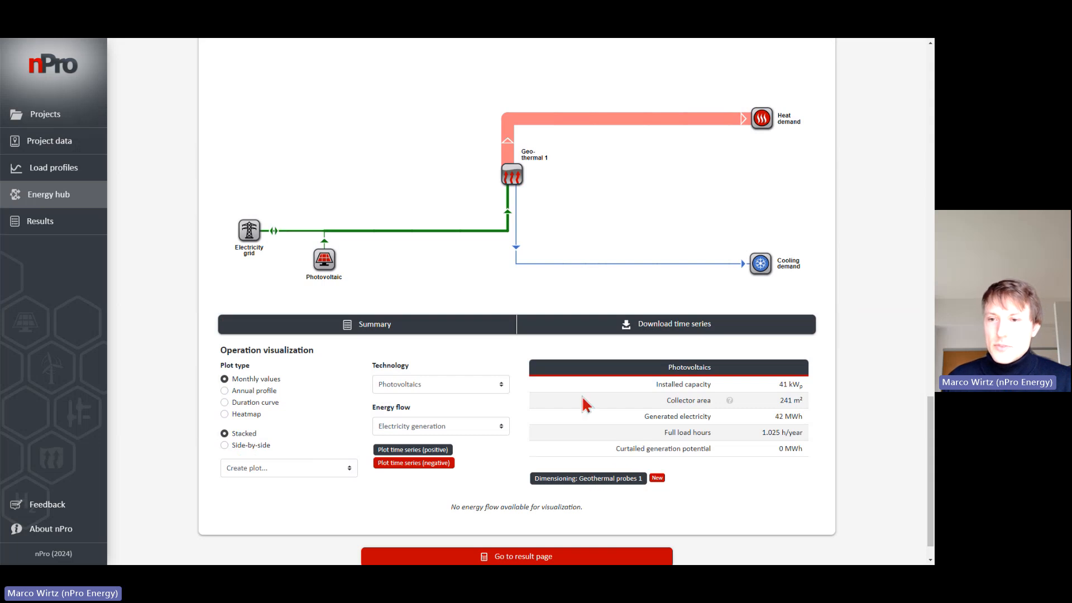
scroll(581, 399, "down", 1)
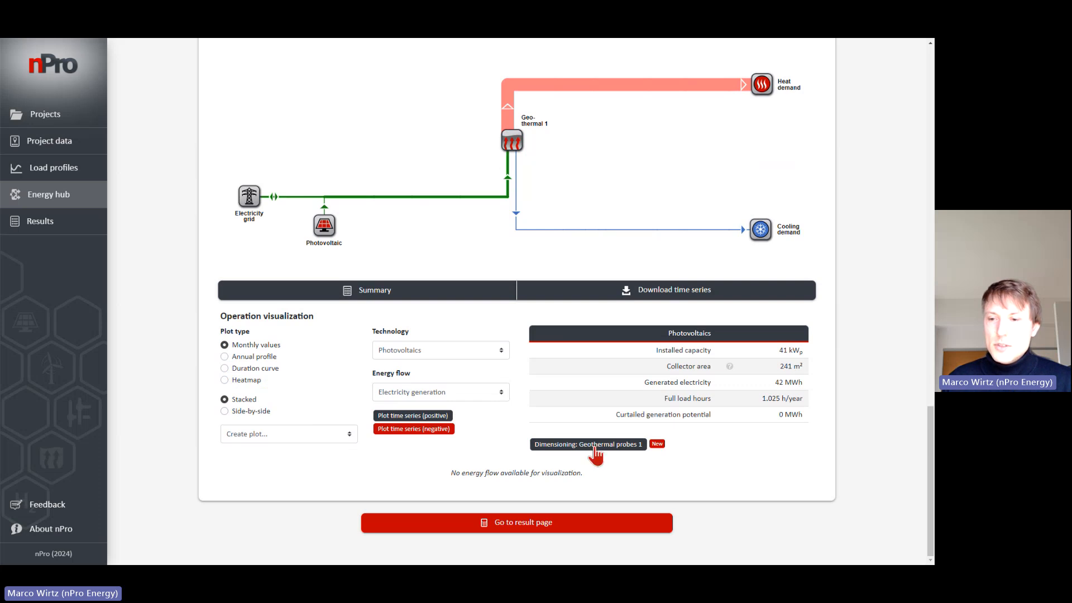
left_click(595, 447)
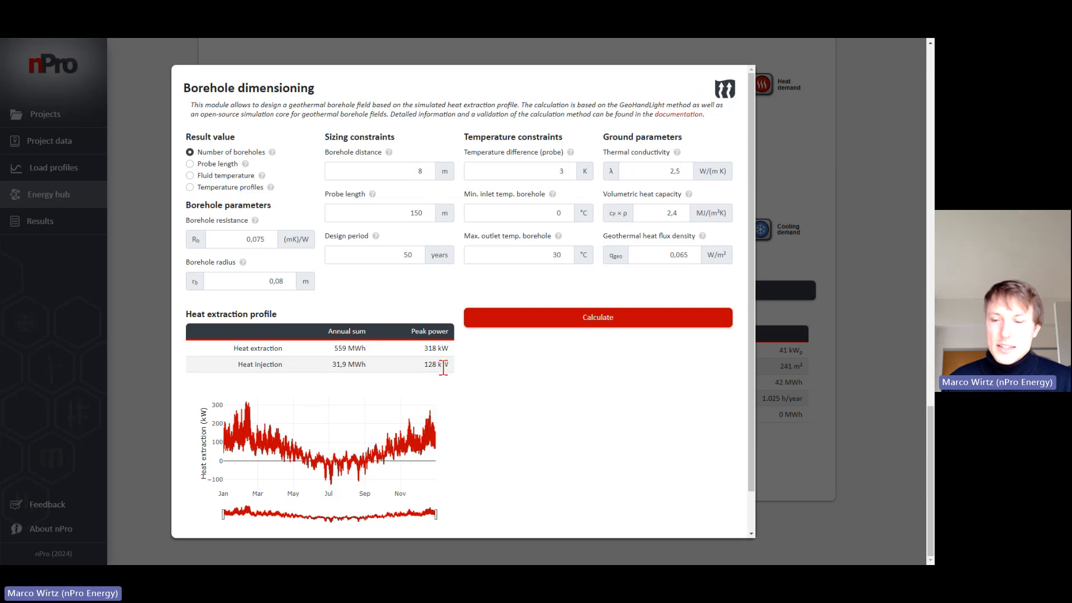
left_click(620, 323)
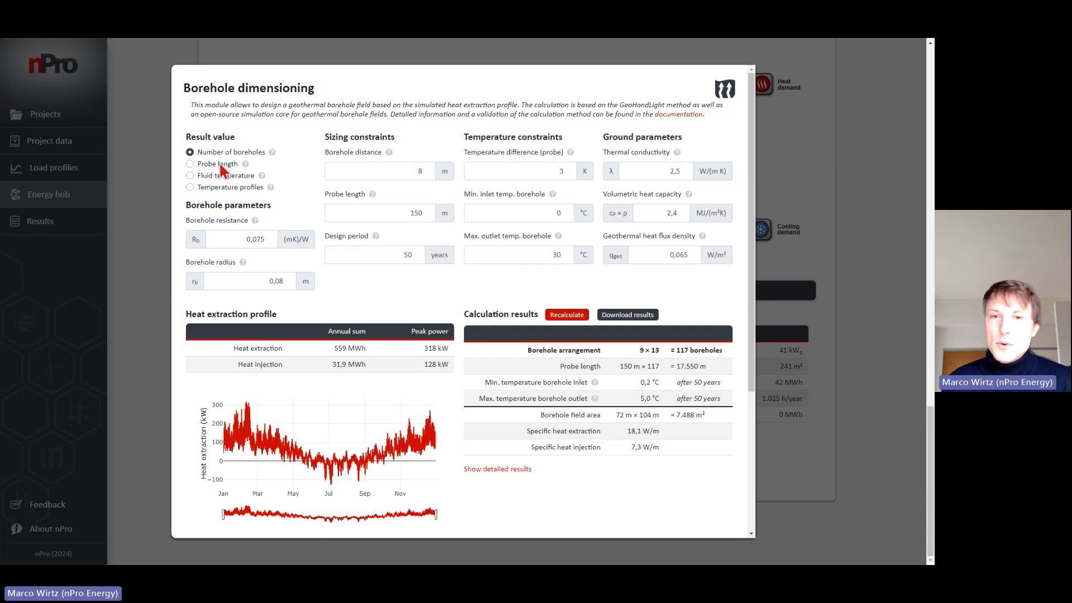
Step: Change the borehole result value to Temperature profiles, recalculate, and view the resulting temperature plots
left_click(216, 176)
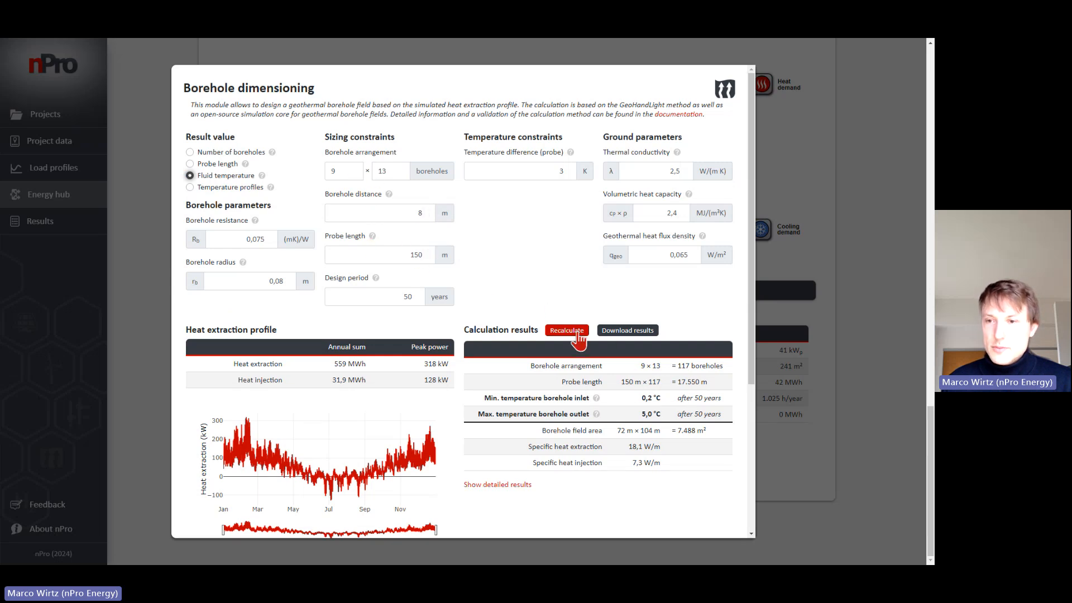
left_click(239, 190)
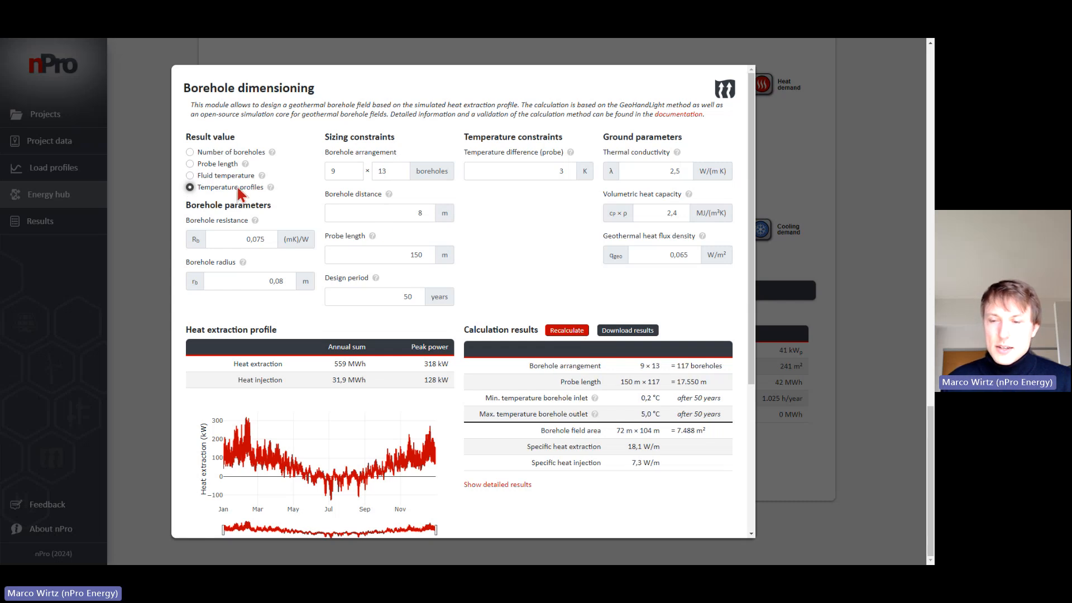
left_click(569, 334)
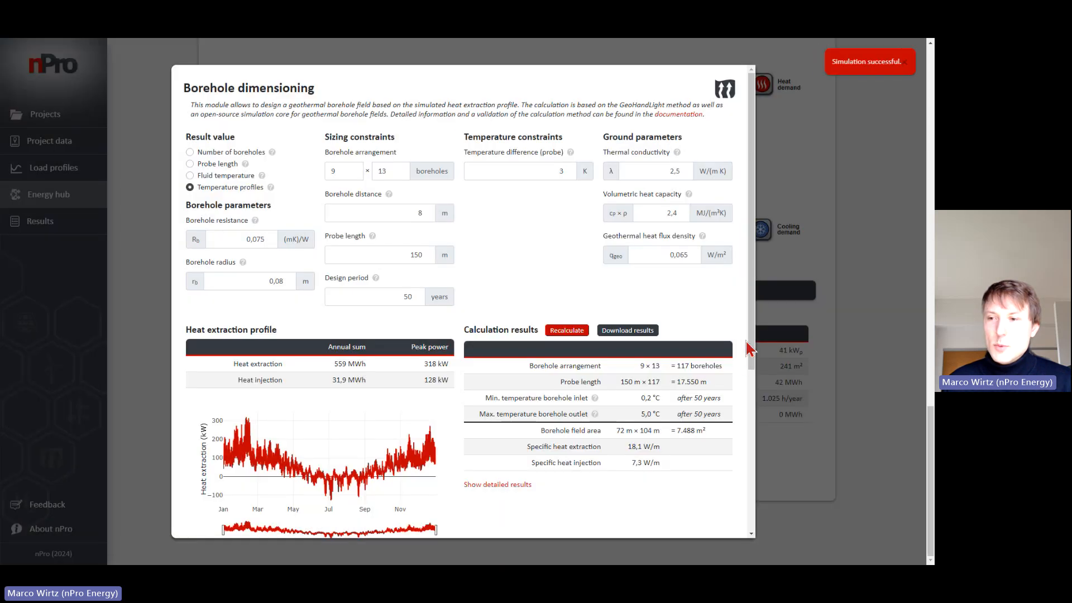
left_click_drag(748, 349, 745, 490)
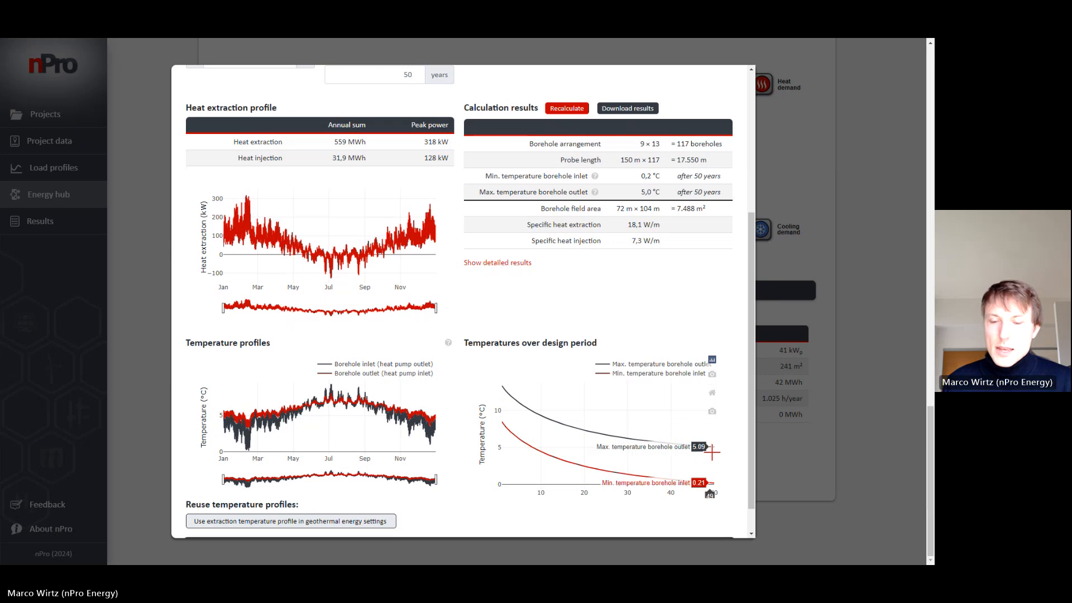
Step: Use the extraction temperature profile in the geothermal energy settings, confirm them, and close the borehole dimensioning
scroll(465, 385, "down", 1)
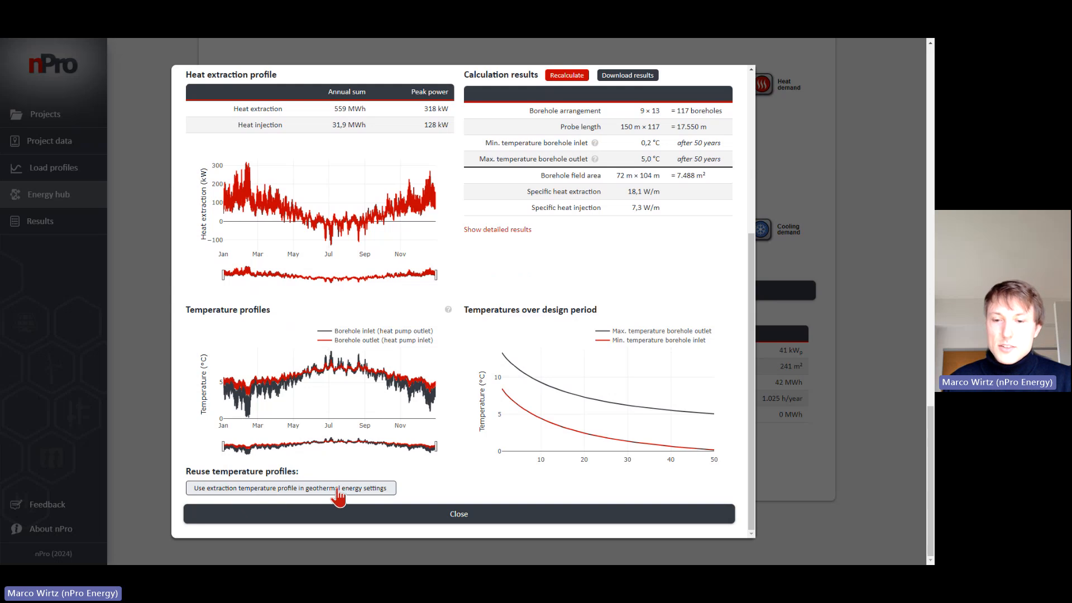
left_click(383, 491)
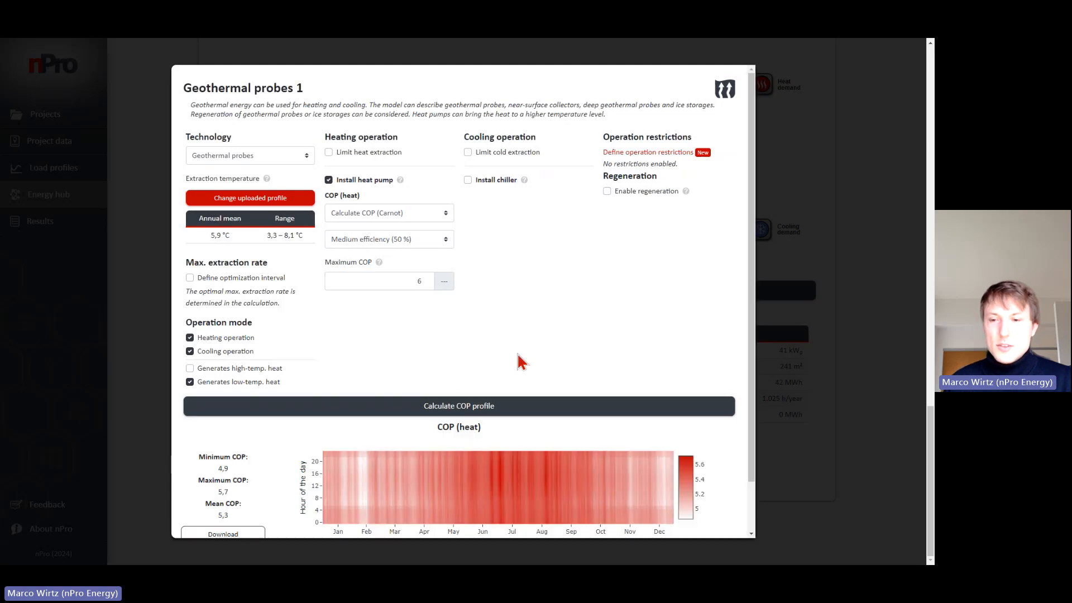
scroll(499, 329, "down", 1)
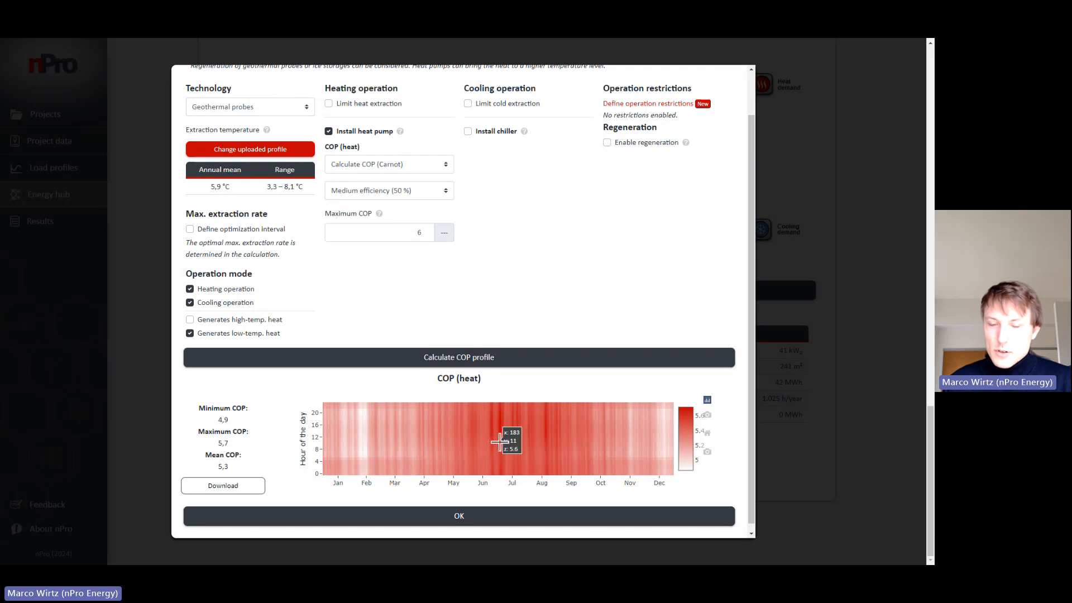
left_click(515, 525)
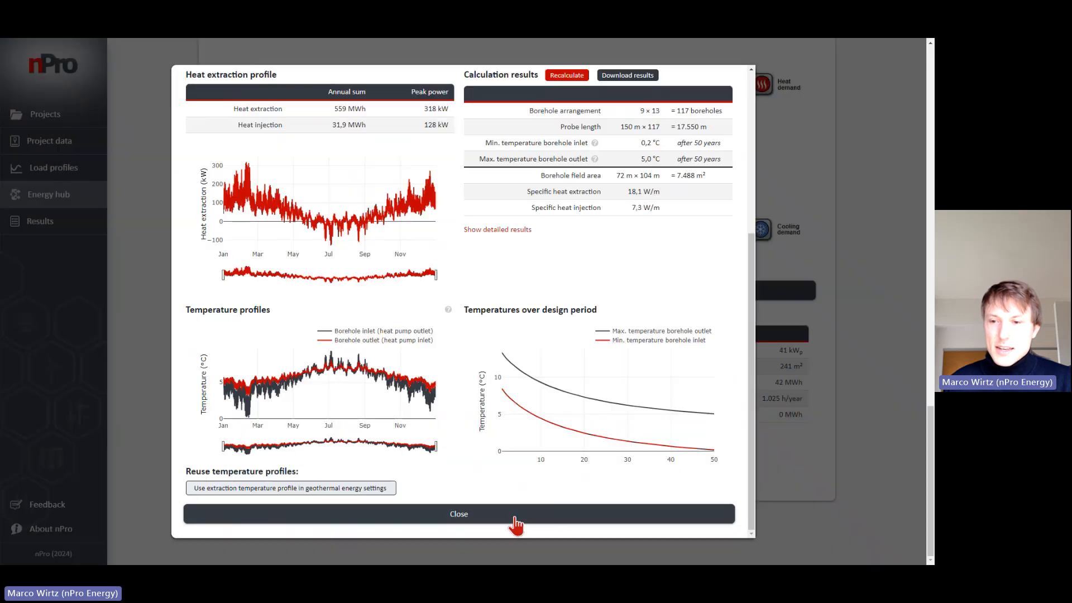
left_click(565, 514)
Step: Size the technologies again with the reused extraction temperature profile and rerun the system operation simulation
scroll(646, 445, "up", 5)
scroll(646, 445, "up", 7)
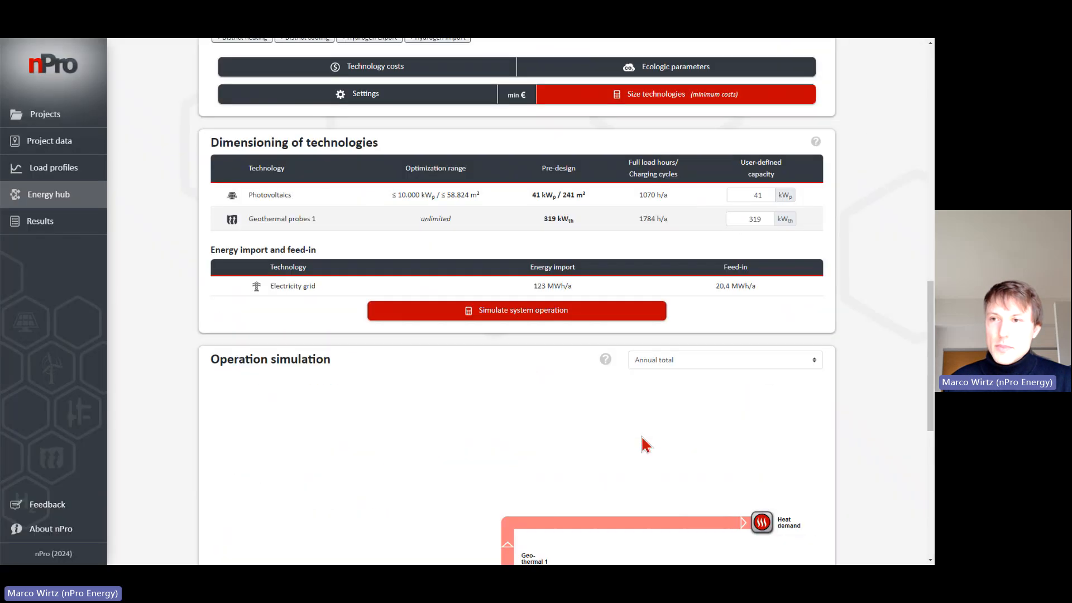
left_click(661, 297)
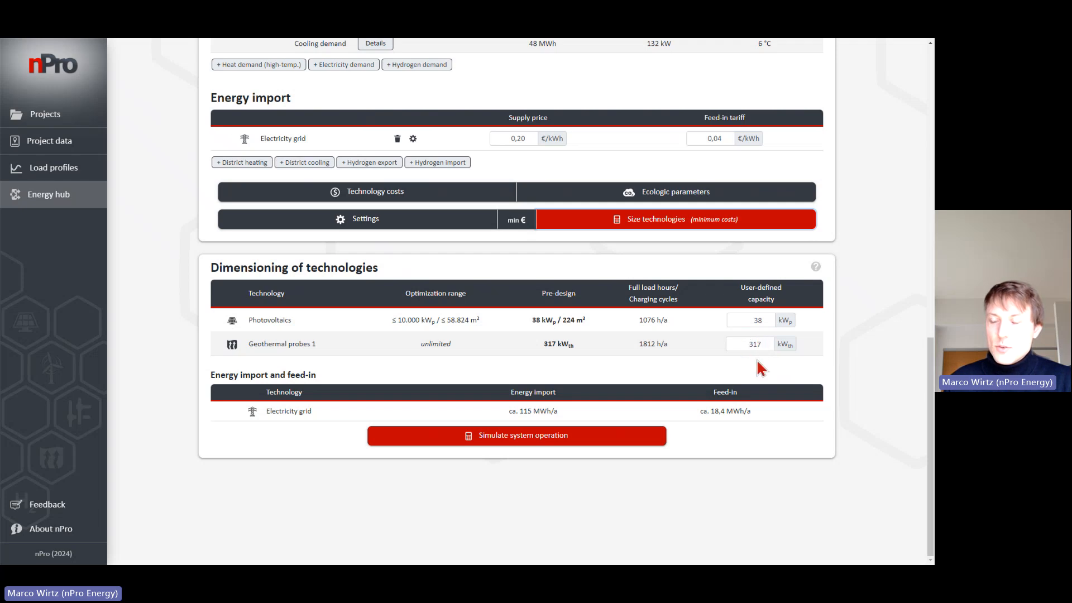
left_click(645, 441)
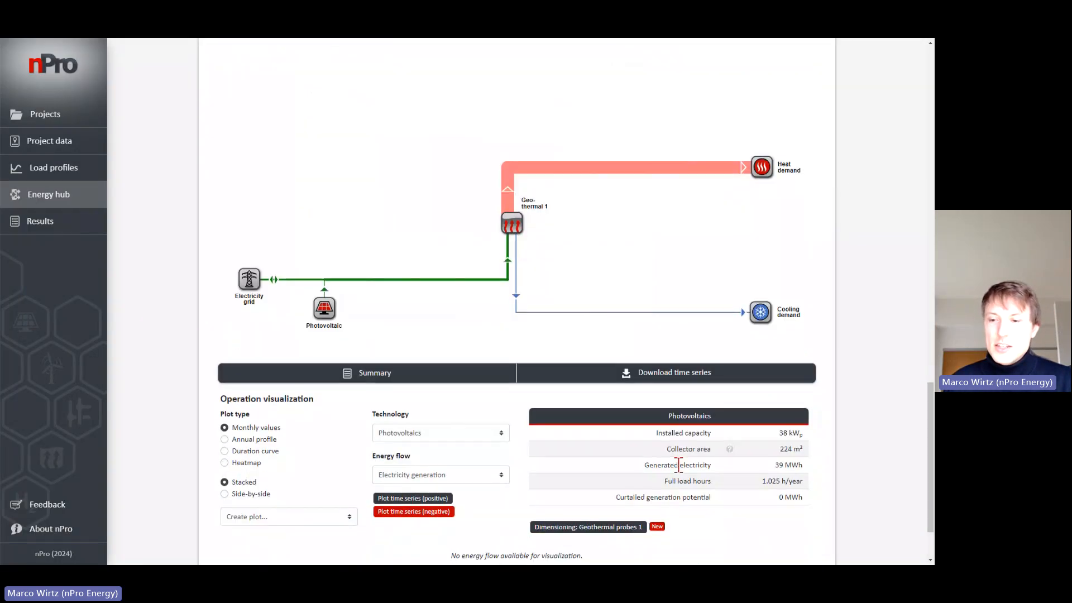
scroll(670, 463, "down", 1)
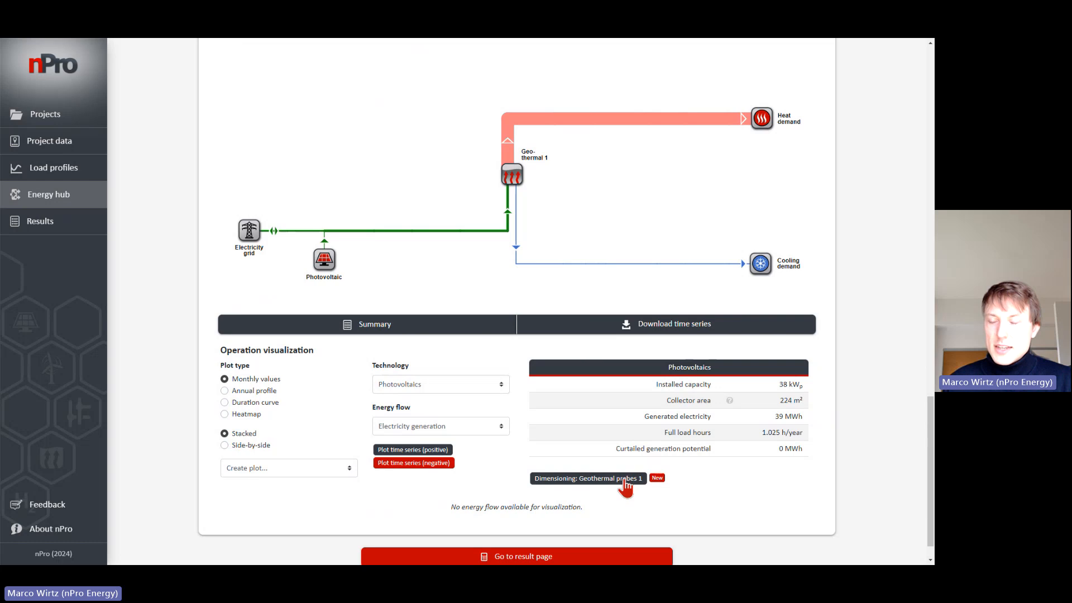
Step: Reopen the borehole dimensioning for Geothermal probes 1 and open its linked documentation at the section on boreholes with heat pumps
left_click(625, 483)
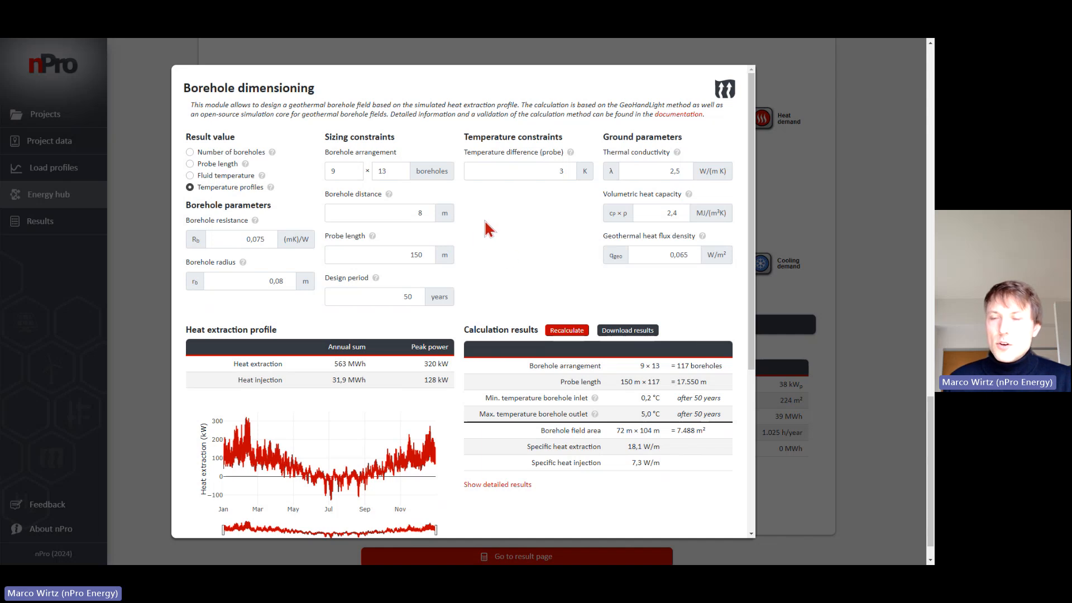
left_click(692, 119)
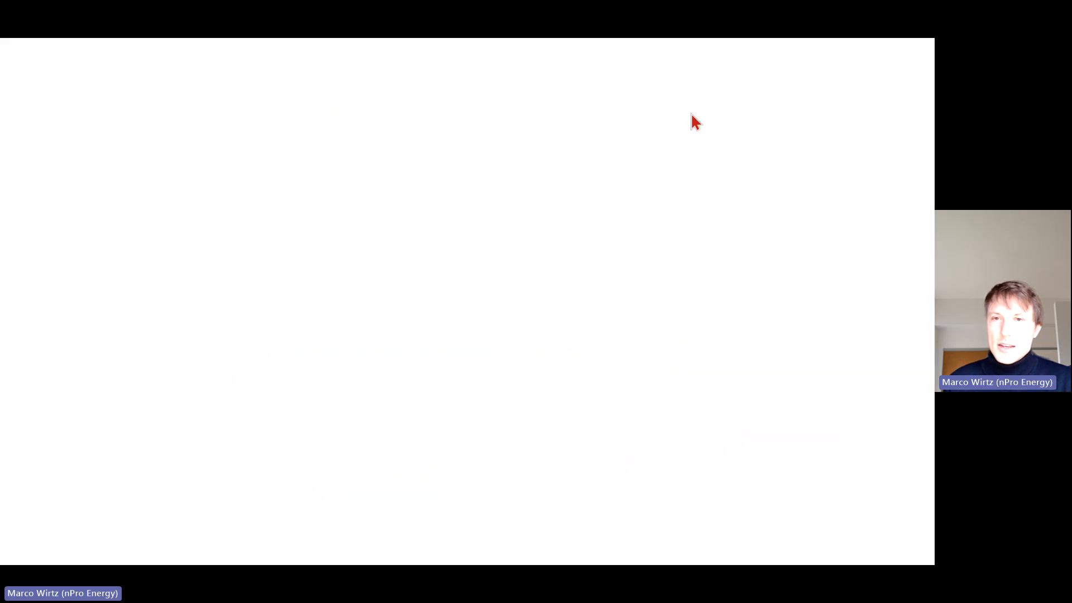
scroll(692, 112, "down", 2)
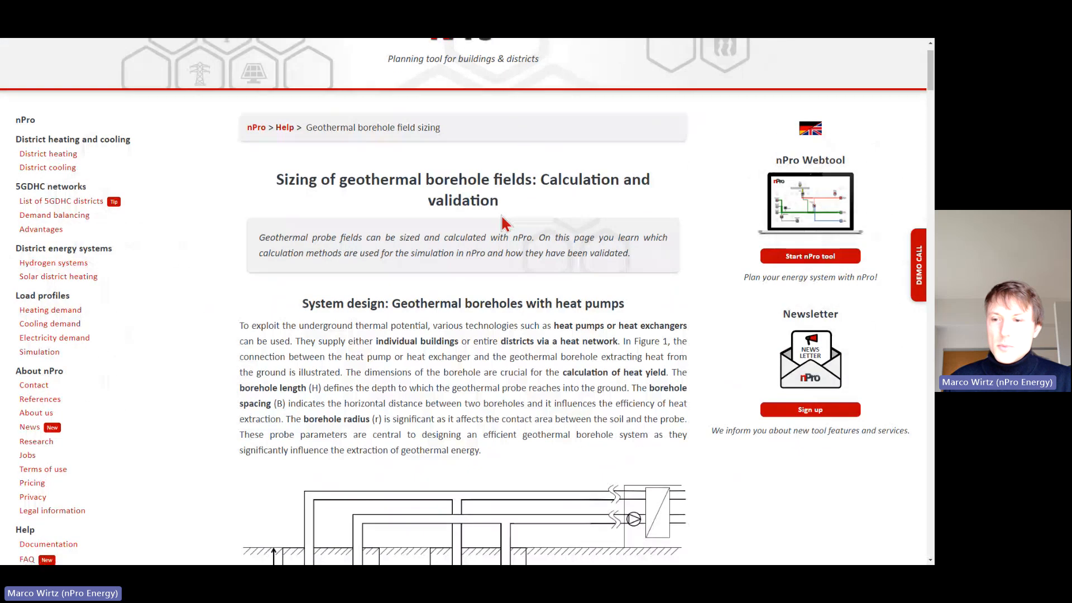
scroll(498, 226, "down", 1)
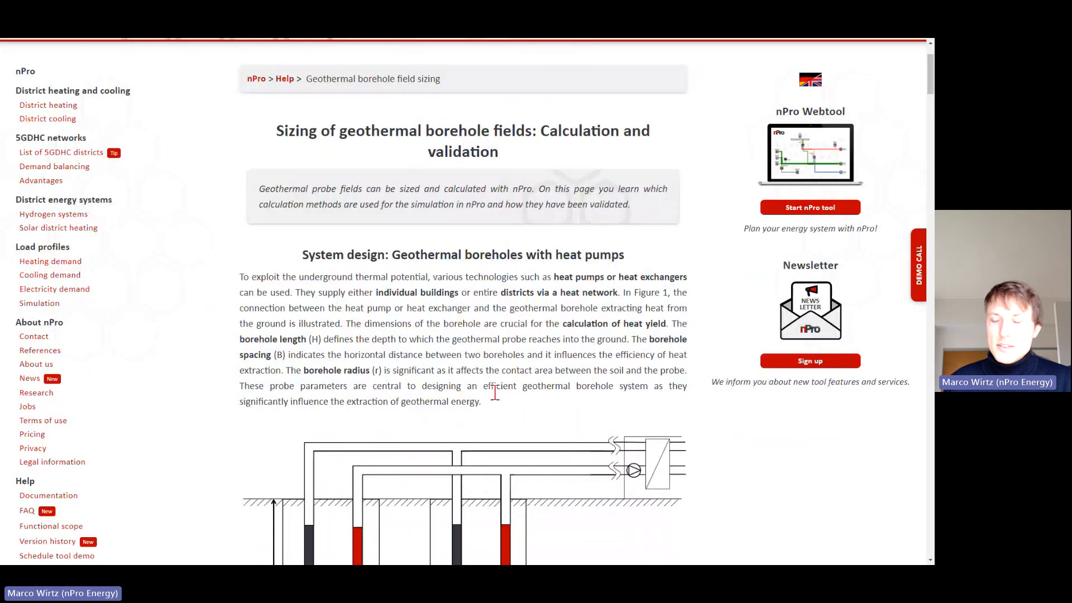
scroll(470, 403, "down", 2)
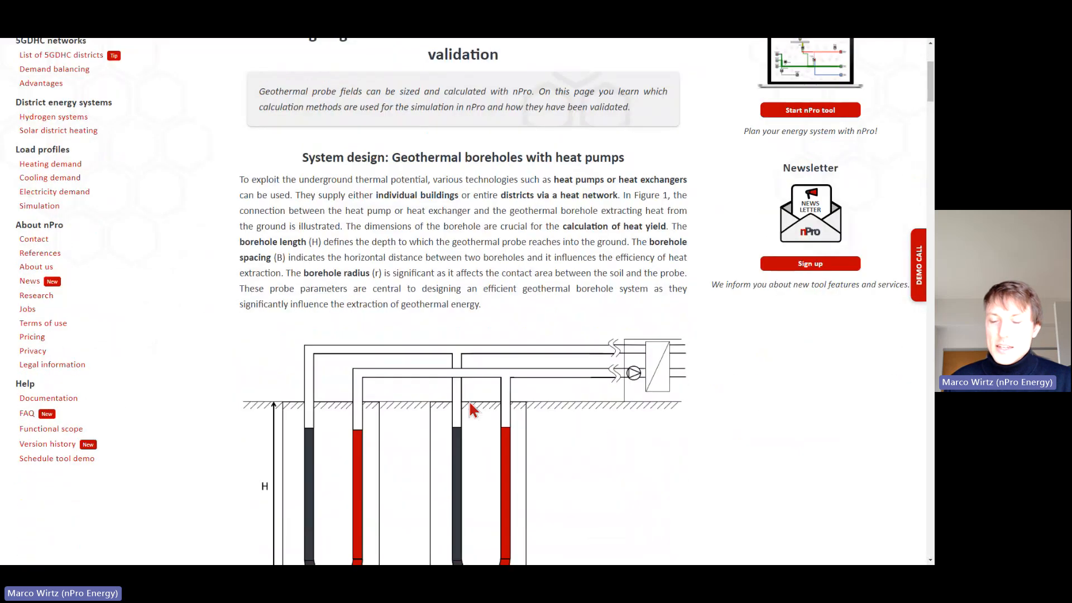
Step: Read the documentation on the methods for geothermal borehole calculation and the calculation functions for designing a borehole field
scroll(470, 404, "down", 8)
scroll(445, 432, "down", 3)
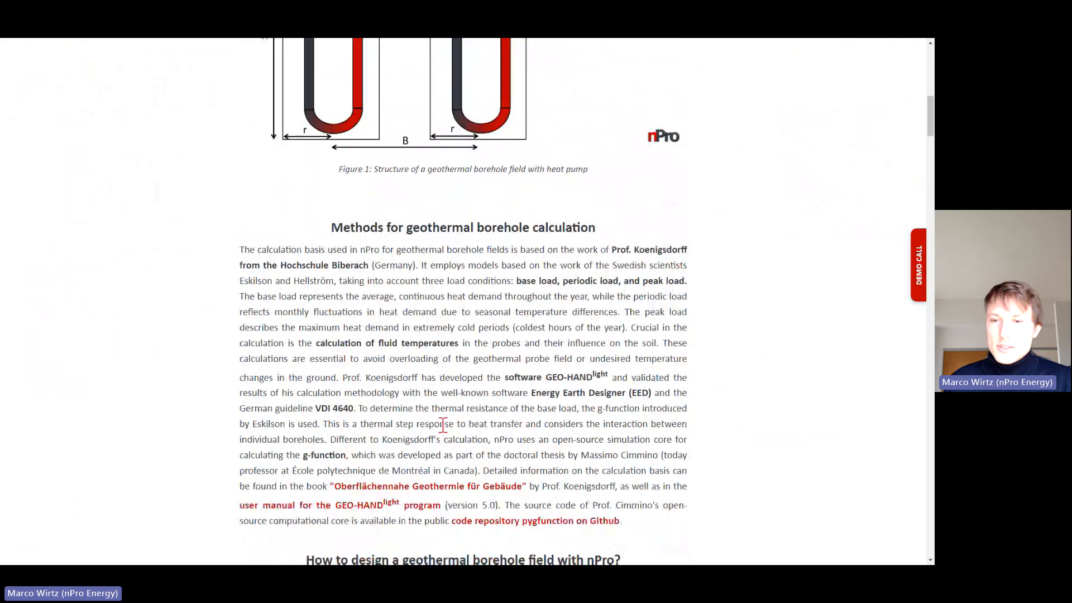
scroll(447, 385, "down", 1)
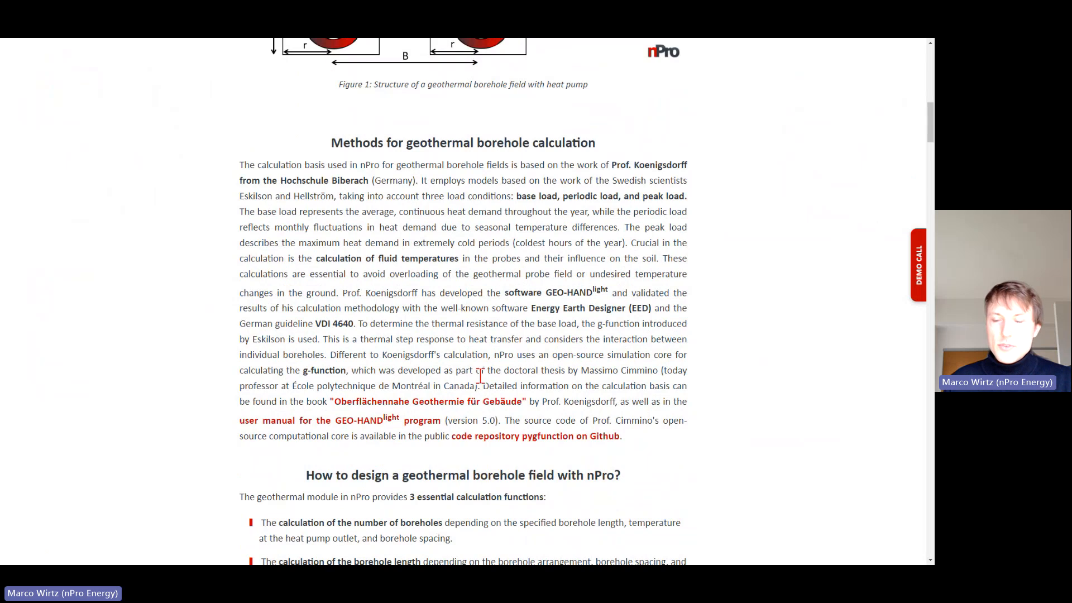
scroll(499, 383, "down", 1)
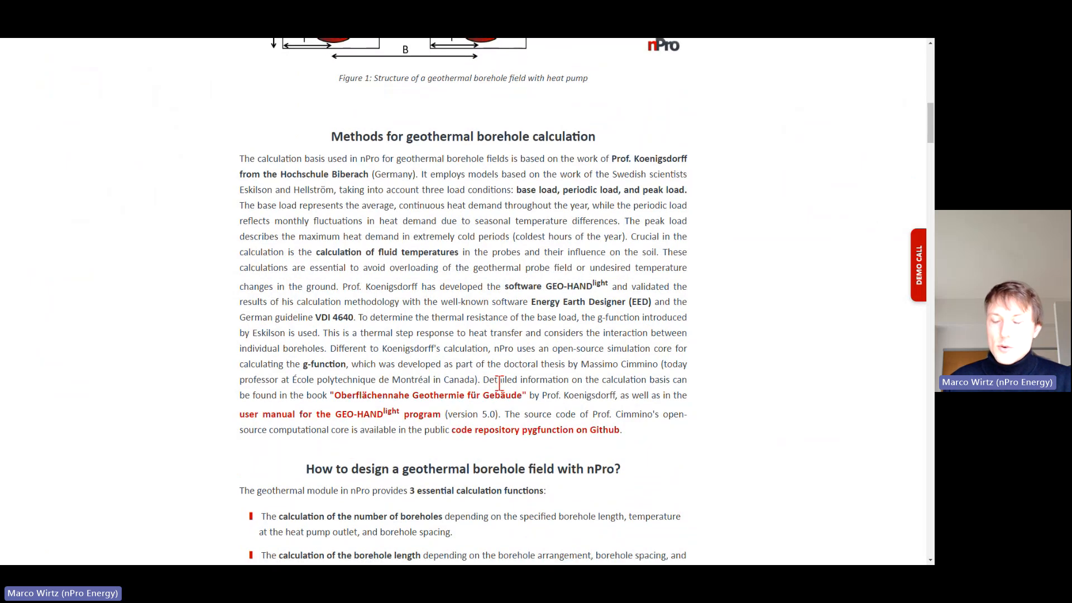
scroll(500, 383, "down", 6)
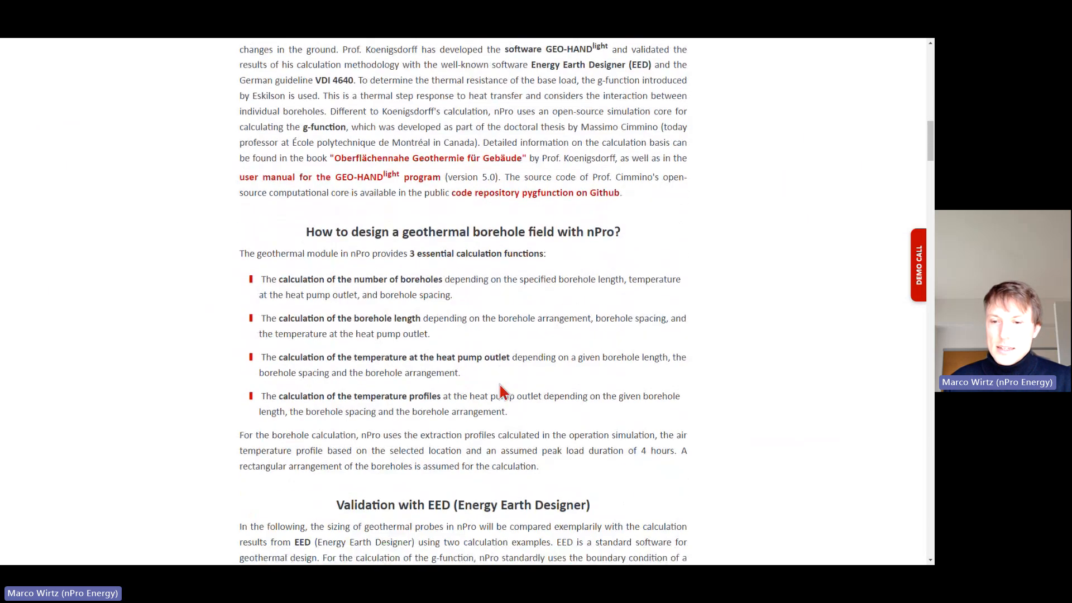
scroll(500, 385, "down", 2)
scroll(500, 384, "down", 1)
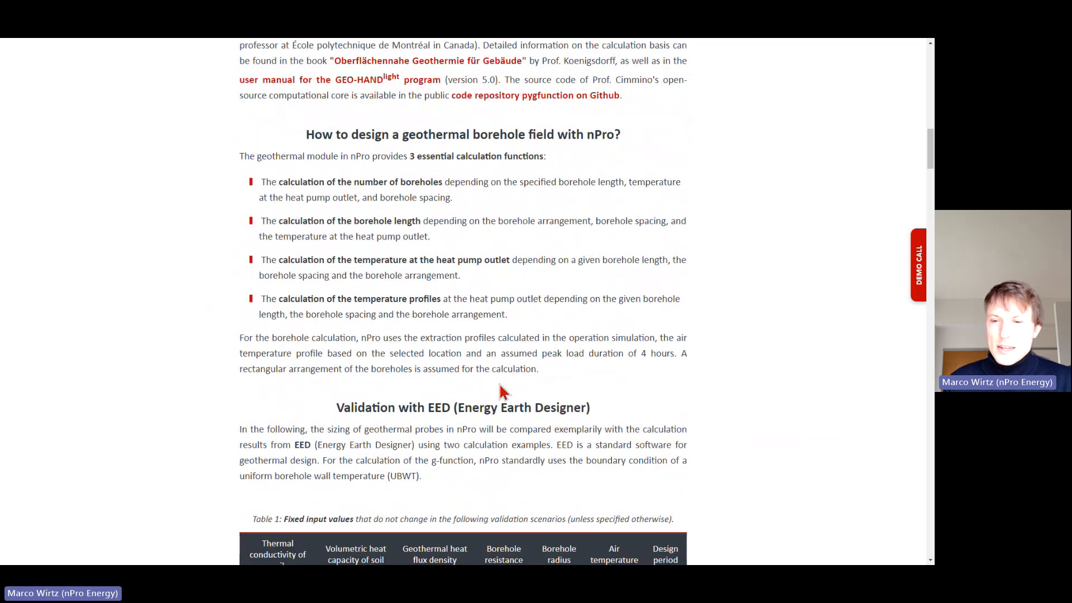
scroll(500, 384, "down", 1)
scroll(499, 384, "down", 2)
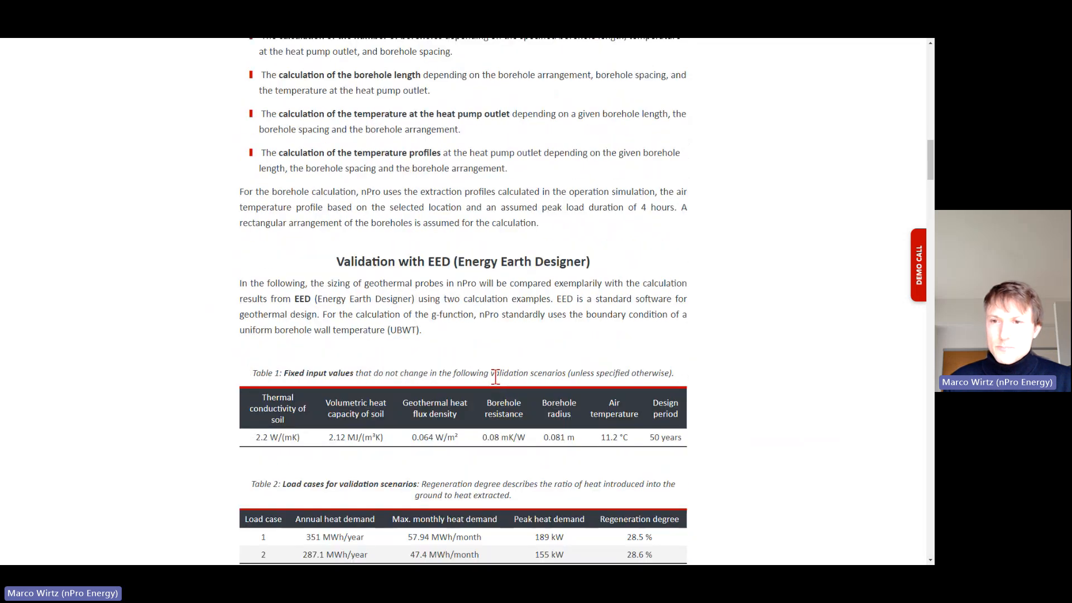
Step: Examine the validation with EED, including its fixed input values, load cases and the probe length comparison table
scroll(495, 376, "down", 1)
scroll(485, 371, "down", 1)
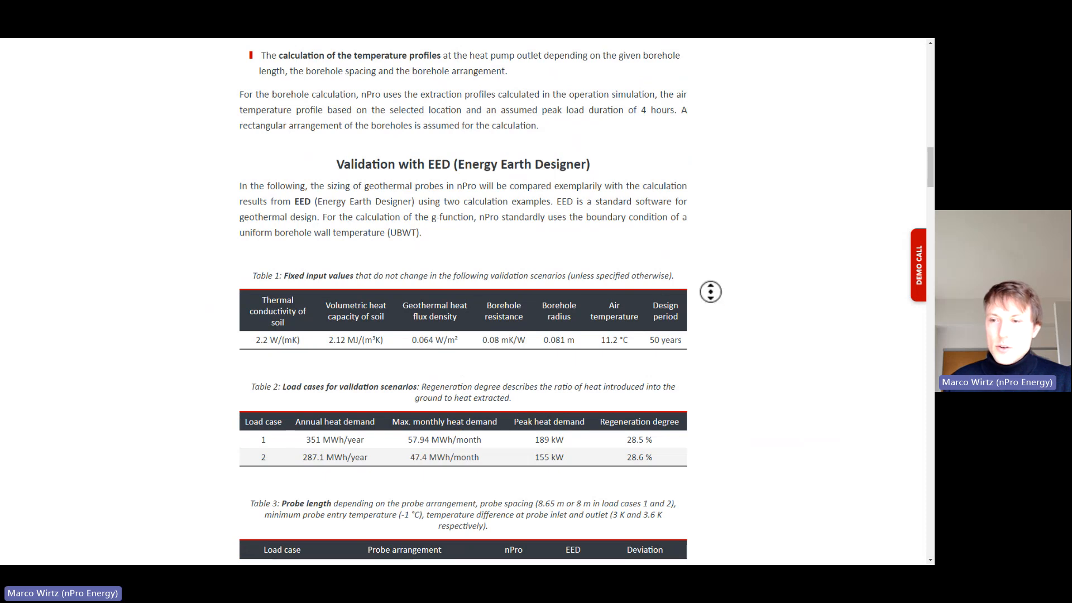
middle_click(713, 317)
middle_click(714, 317)
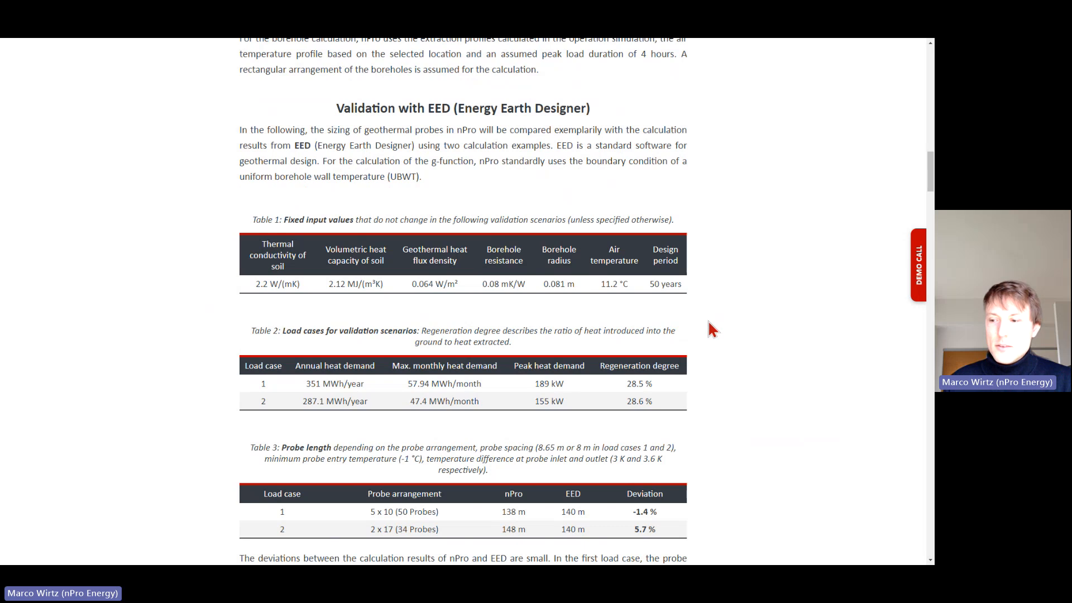
scroll(713, 338, "down", 2)
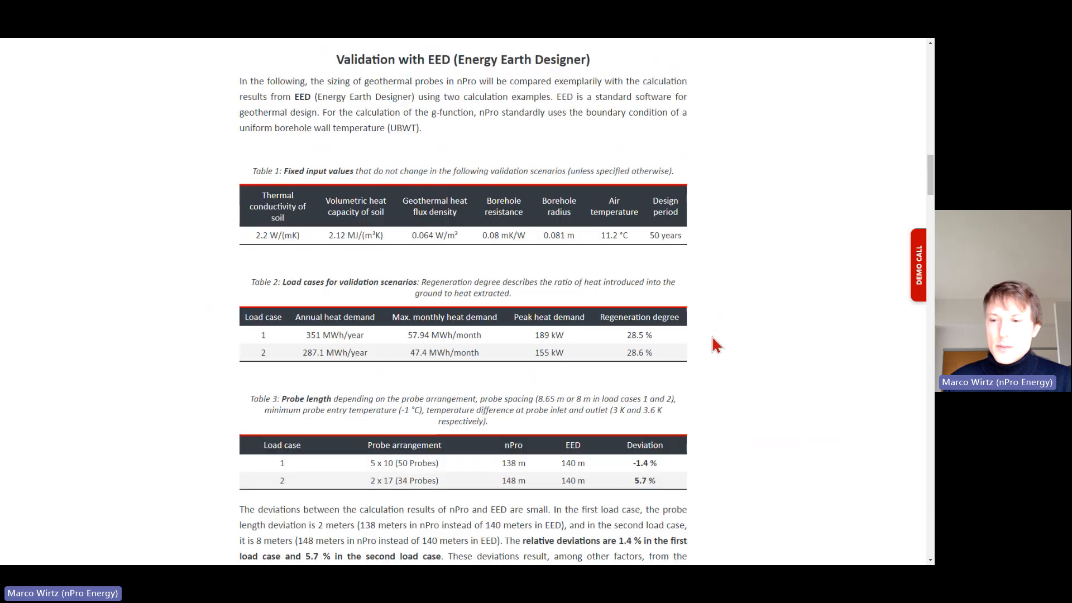
scroll(713, 338, "down", 2)
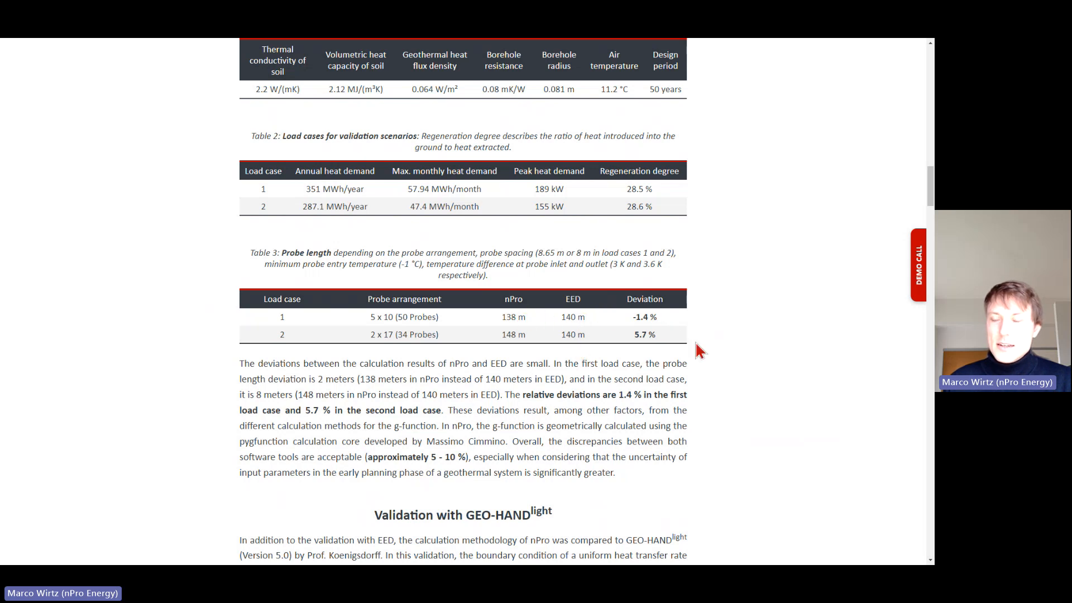
middle_click(732, 333)
middle_click(732, 344)
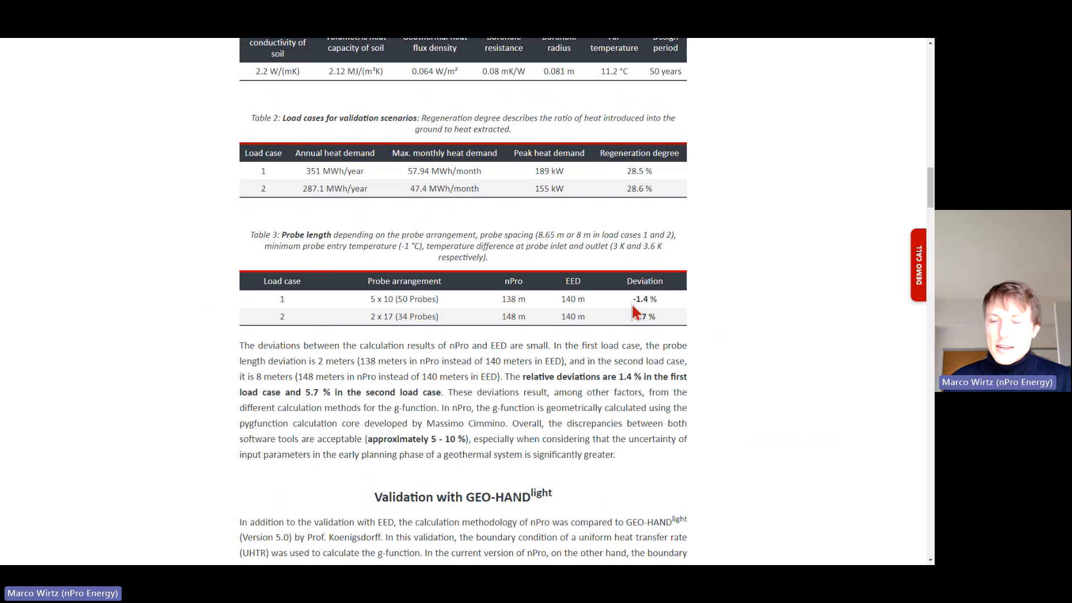
scroll(708, 329, "down", 1)
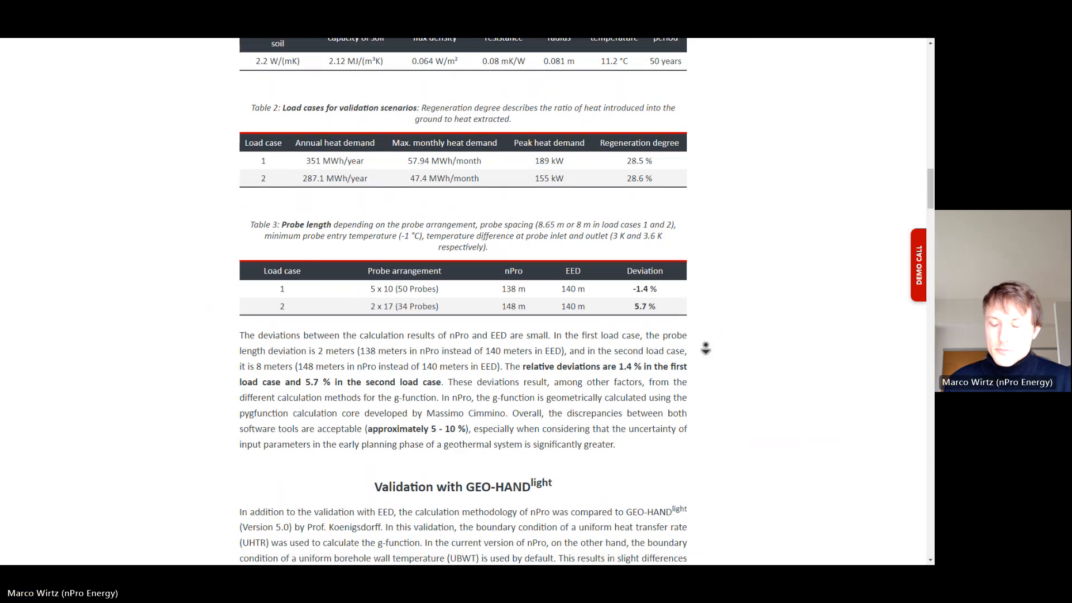
Step: Review the GEO-HANDlight validation of the borehole length, from the scenario definitions to the probe length comparison by probe arrangement
scroll(708, 354, "down", 3)
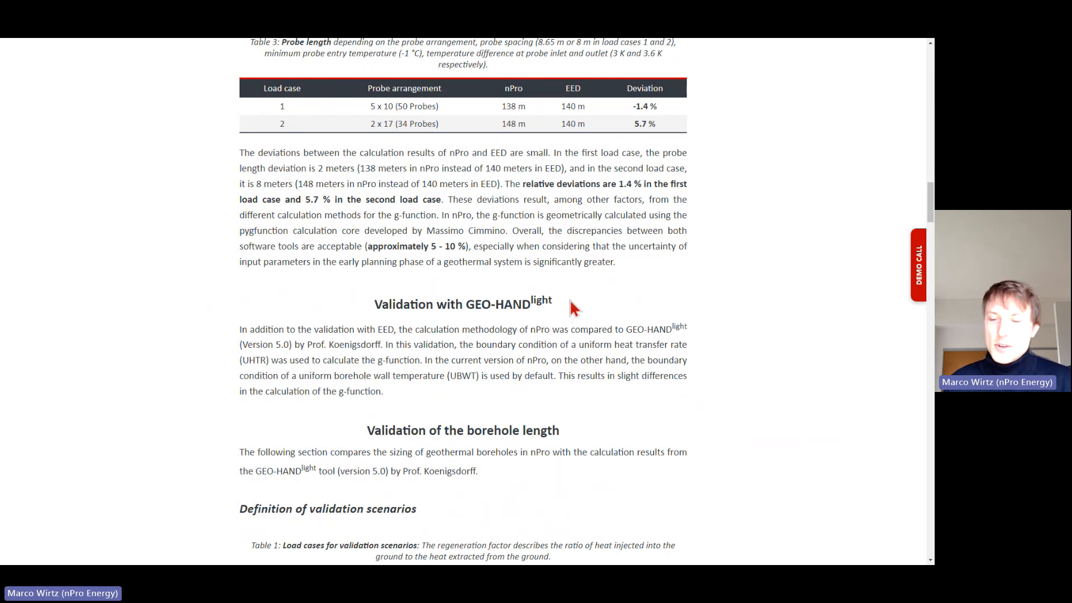
middle_click(718, 319)
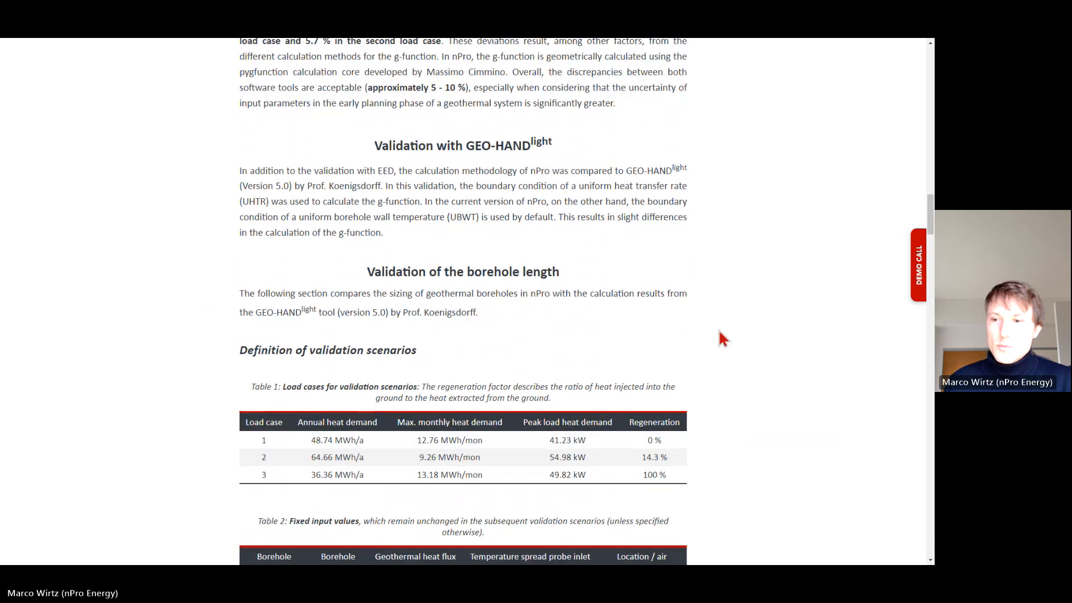
scroll(721, 338, "down", 2)
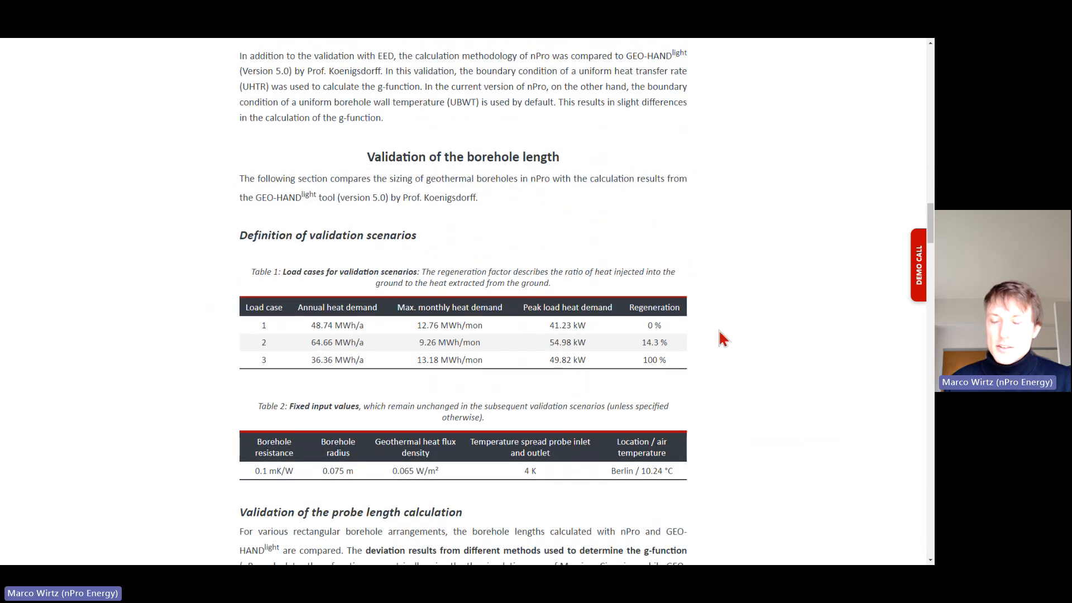
scroll(721, 338, "down", 1)
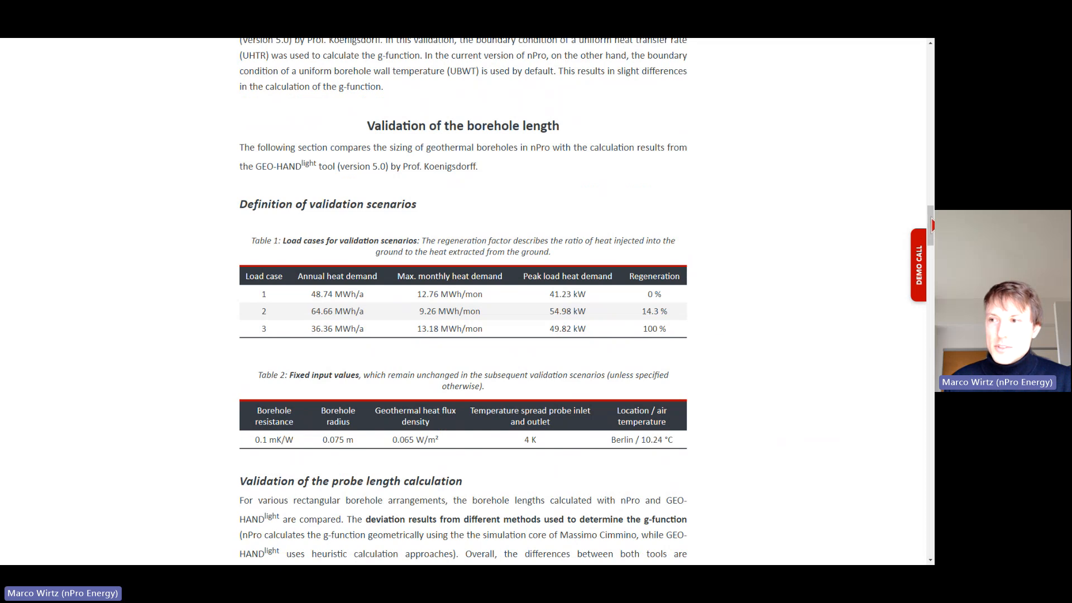
left_click_drag(931, 218, 931, 235)
scroll(721, 380, "down", 1)
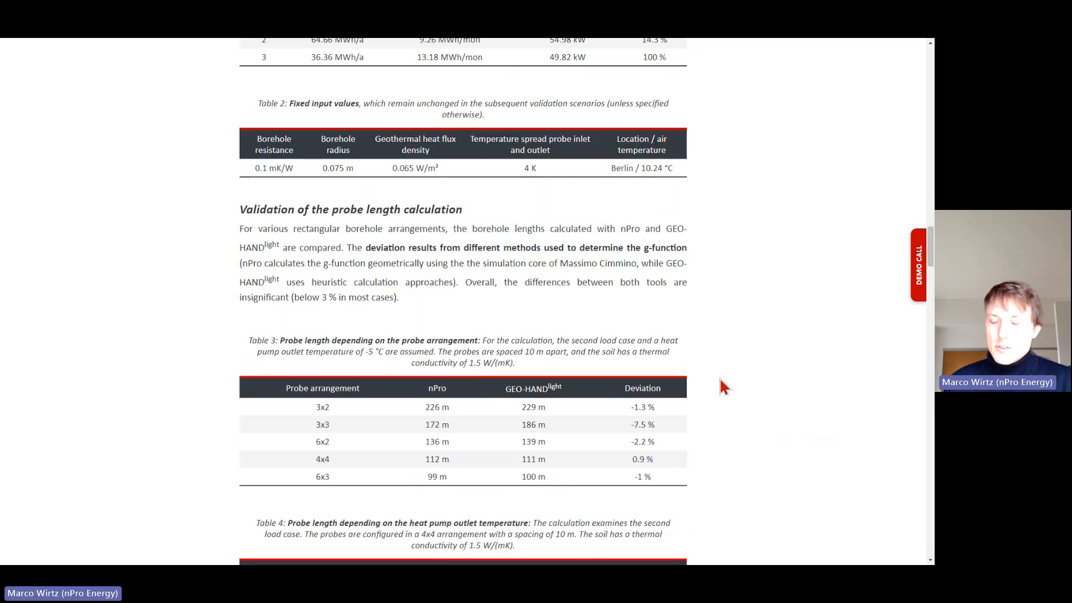